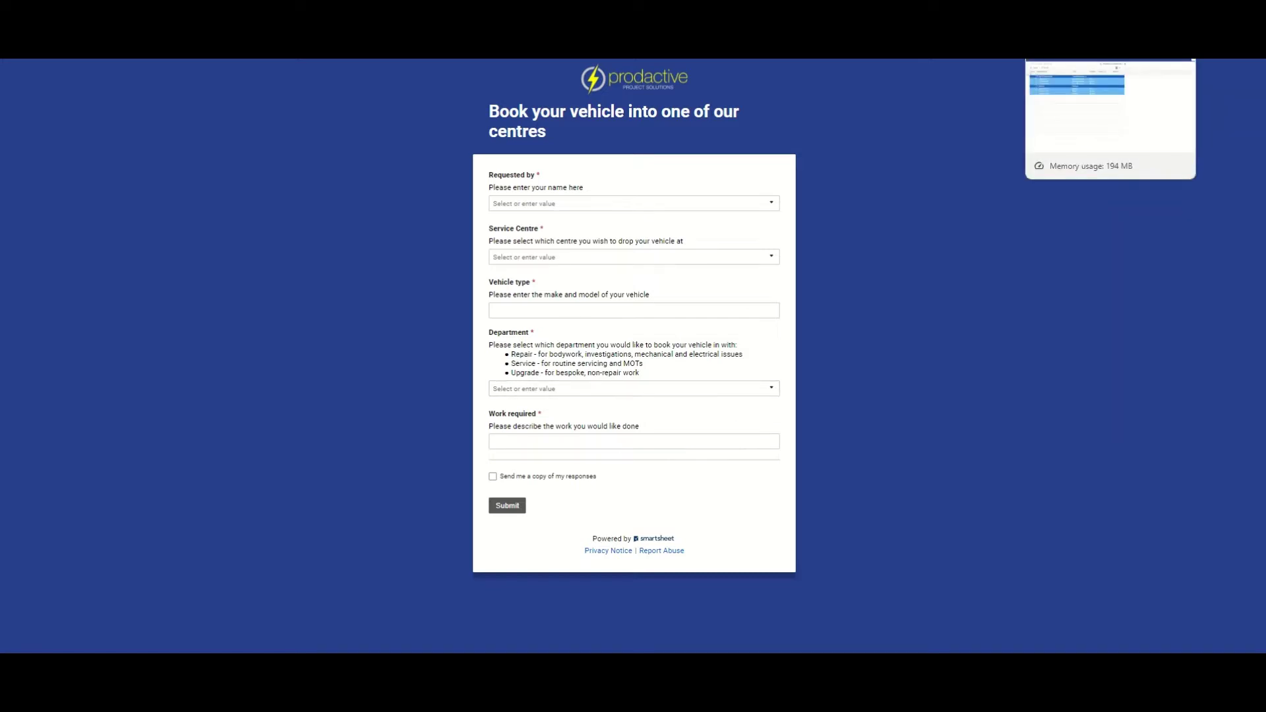
Step: On the Departmental request sheet, use Expand All from the Request summary column to show all grouped rows
{"action": "key", "text": "ctrl+Tab"}
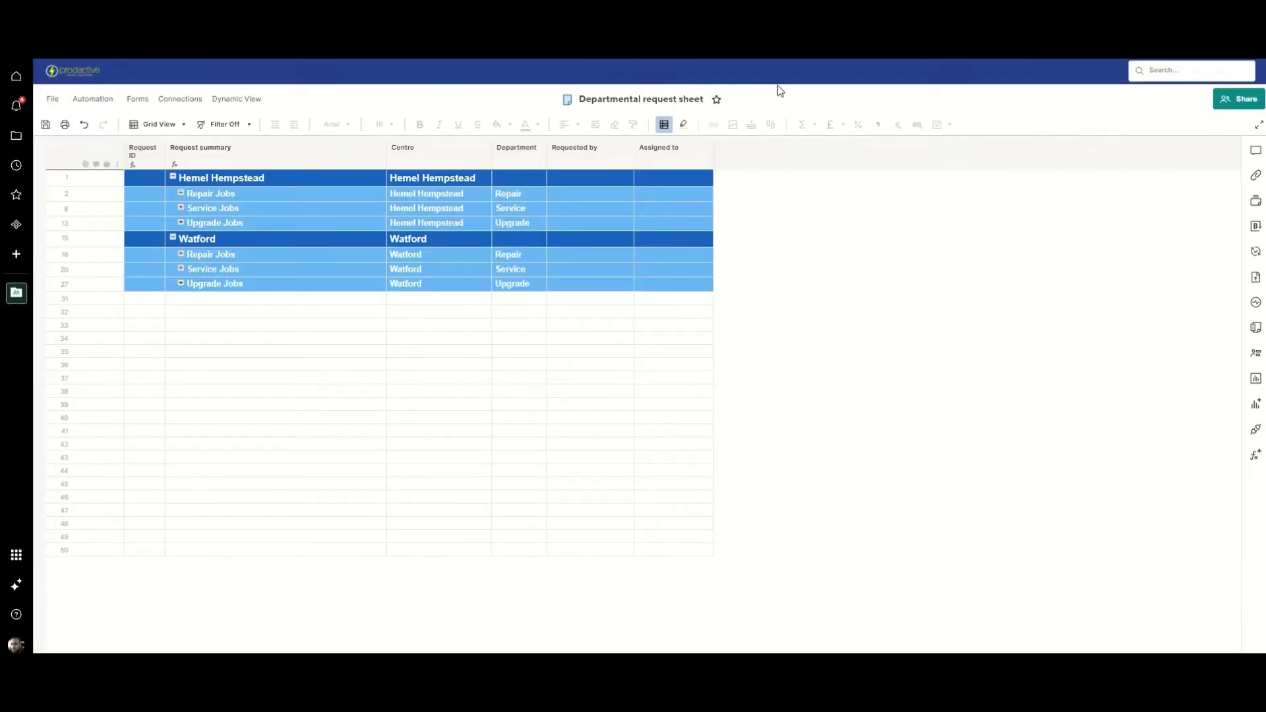
{"action": "right_click", "coordinate": [206, 150]}
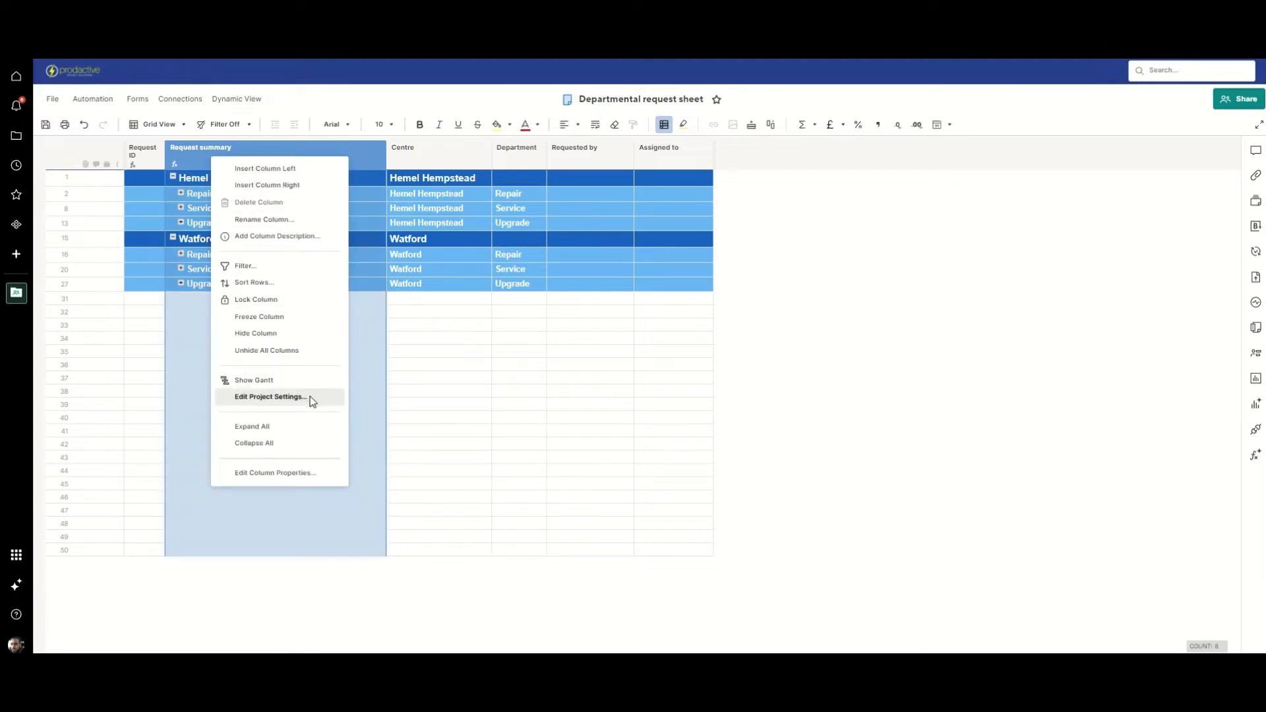
{"action": "left_click", "coordinate": [290, 426]}
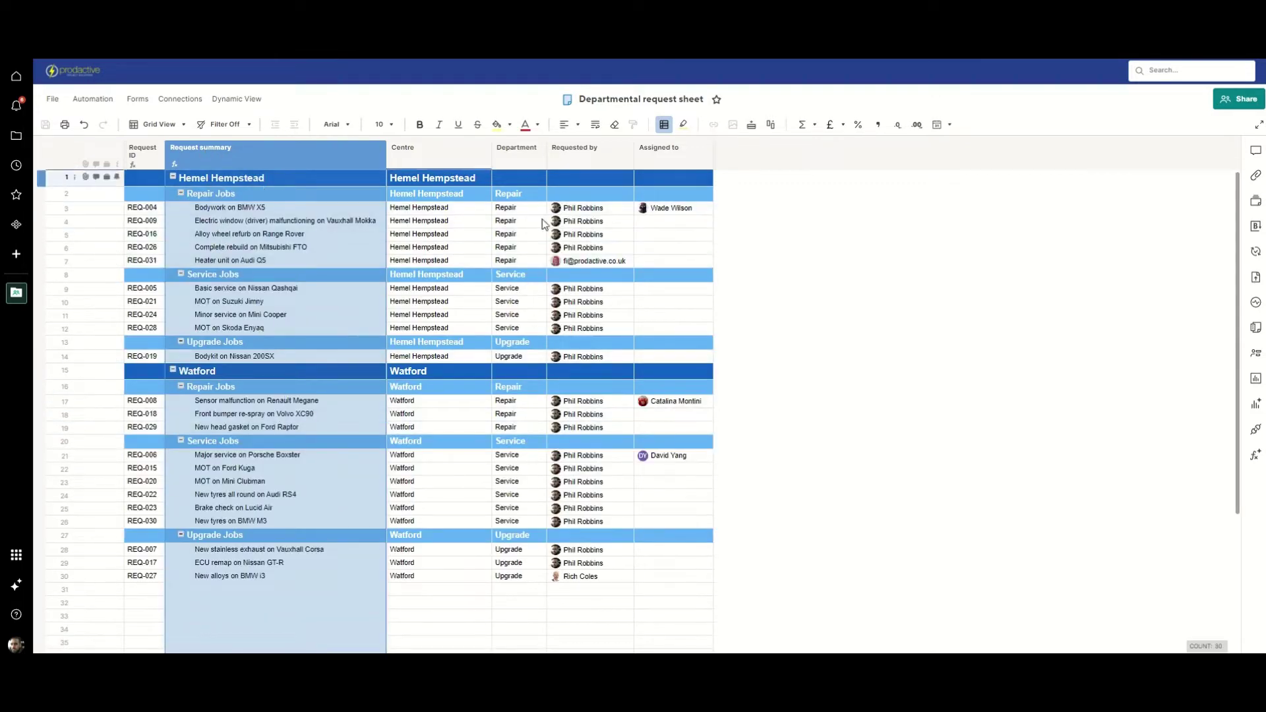
{"action": "left_click", "coordinate": [878, 260]}
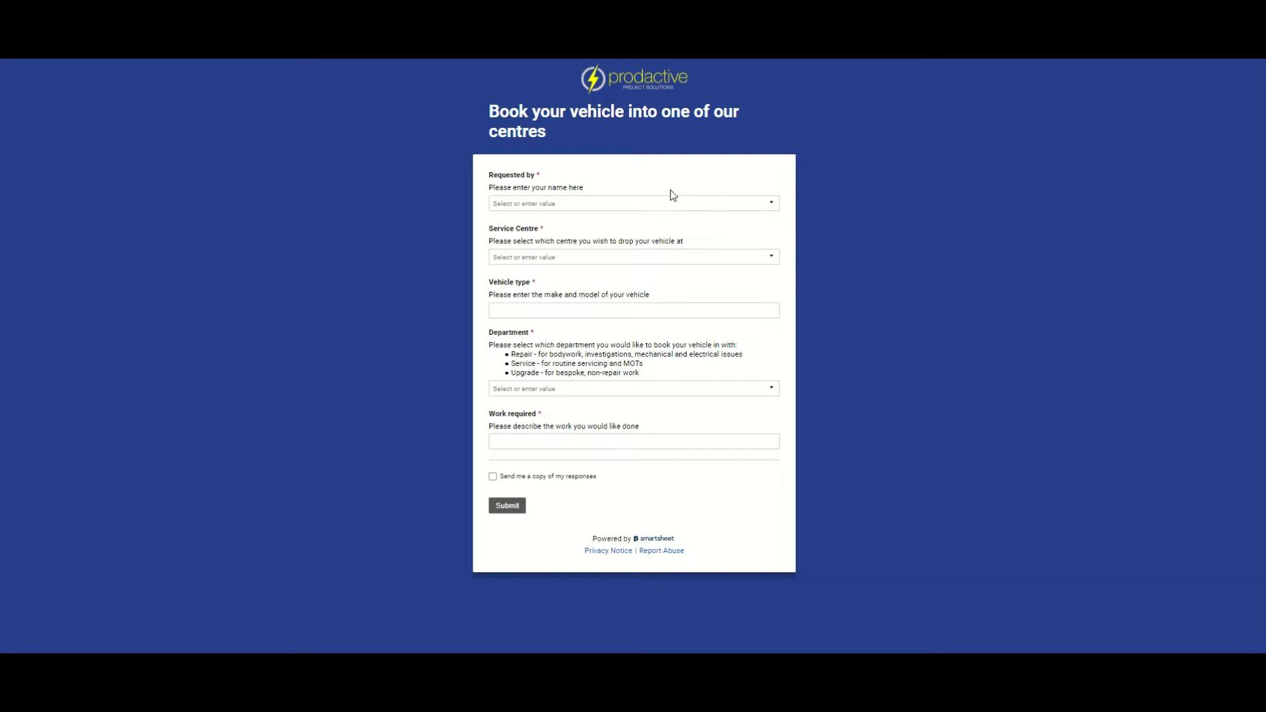
Step: Submit a booking for the selected requester: Hemel Hempstead, Renault Clio, Upgrade department, 'New alloys'
{"action": "left_click", "coordinate": [650, 206]}
{"action": "left_click", "coordinate": [635, 230]}
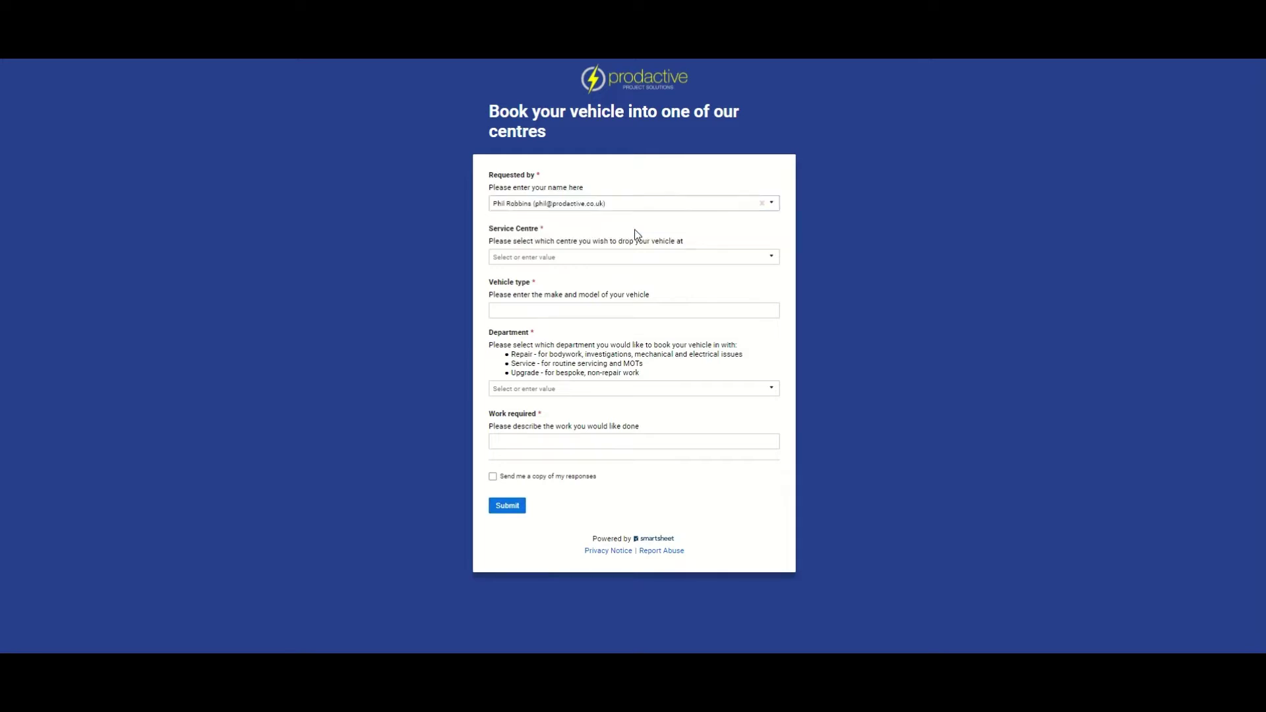
{"action": "left_click", "coordinate": [596, 263]}
{"action": "left_click", "coordinate": [569, 284]}
{"action": "left_click", "coordinate": [539, 311]}
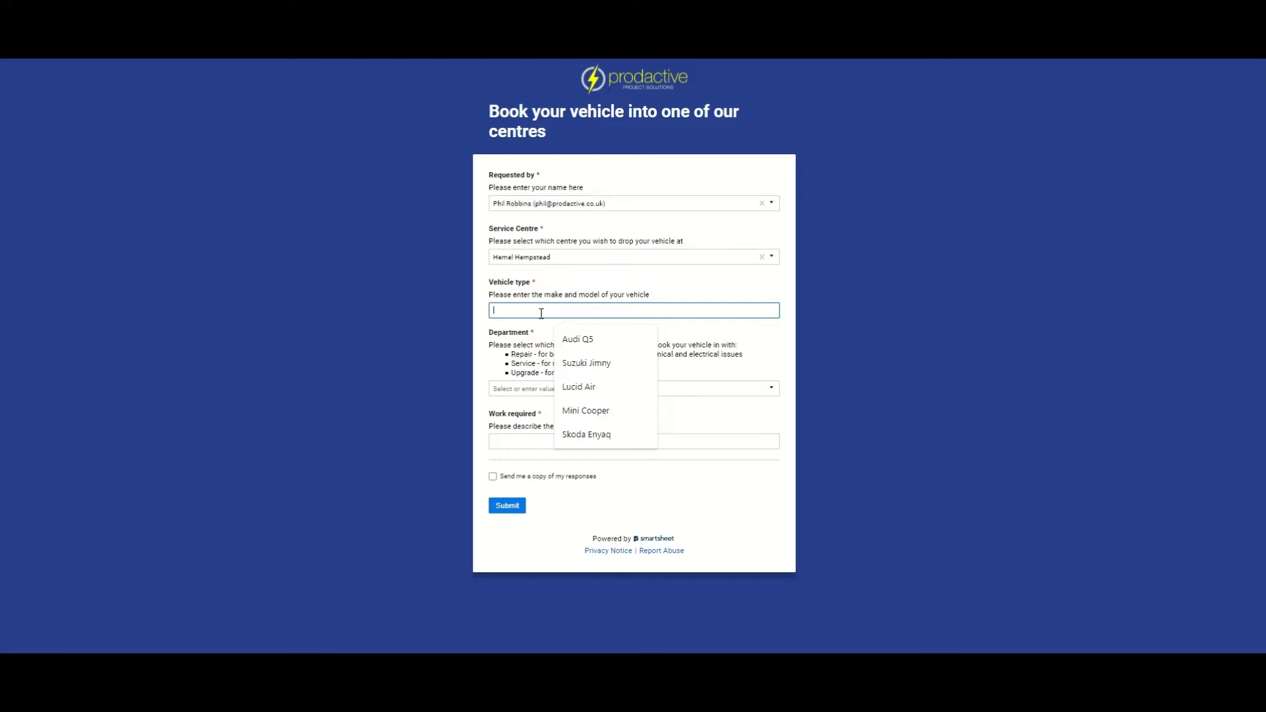
{"action": "type", "text": "Renault Clio"}
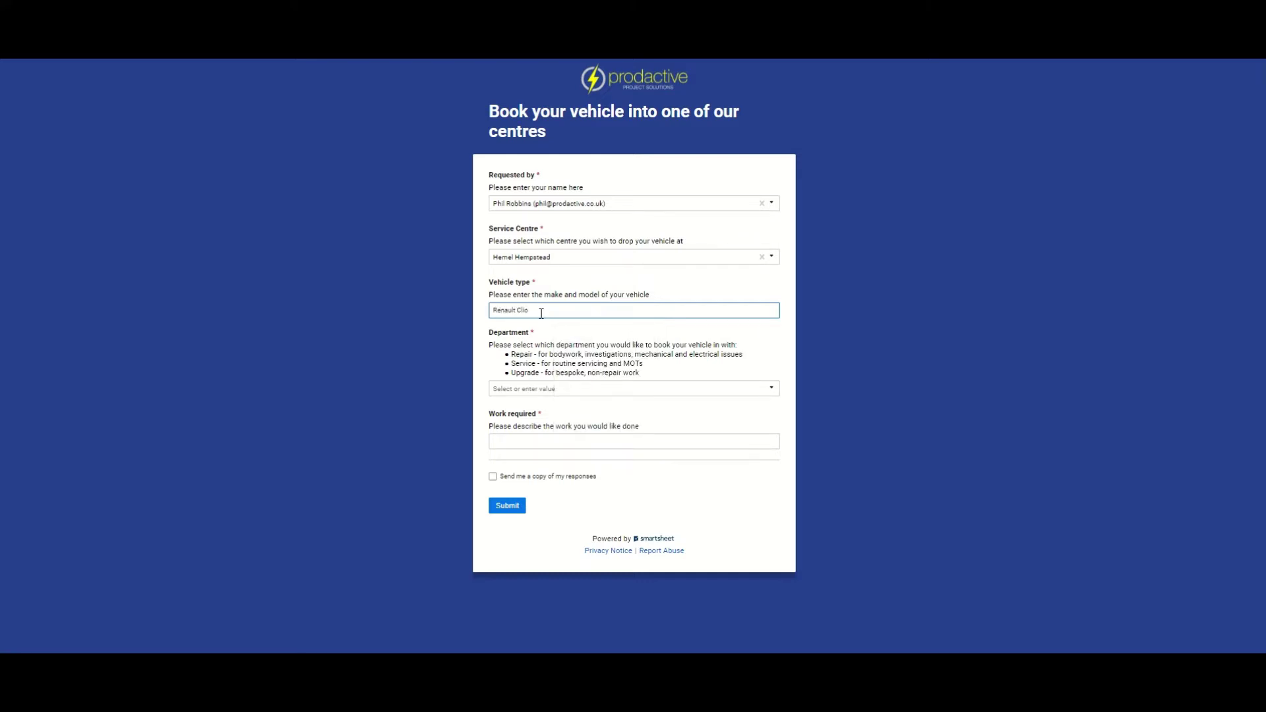
{"action": "left_click", "coordinate": [571, 389]}
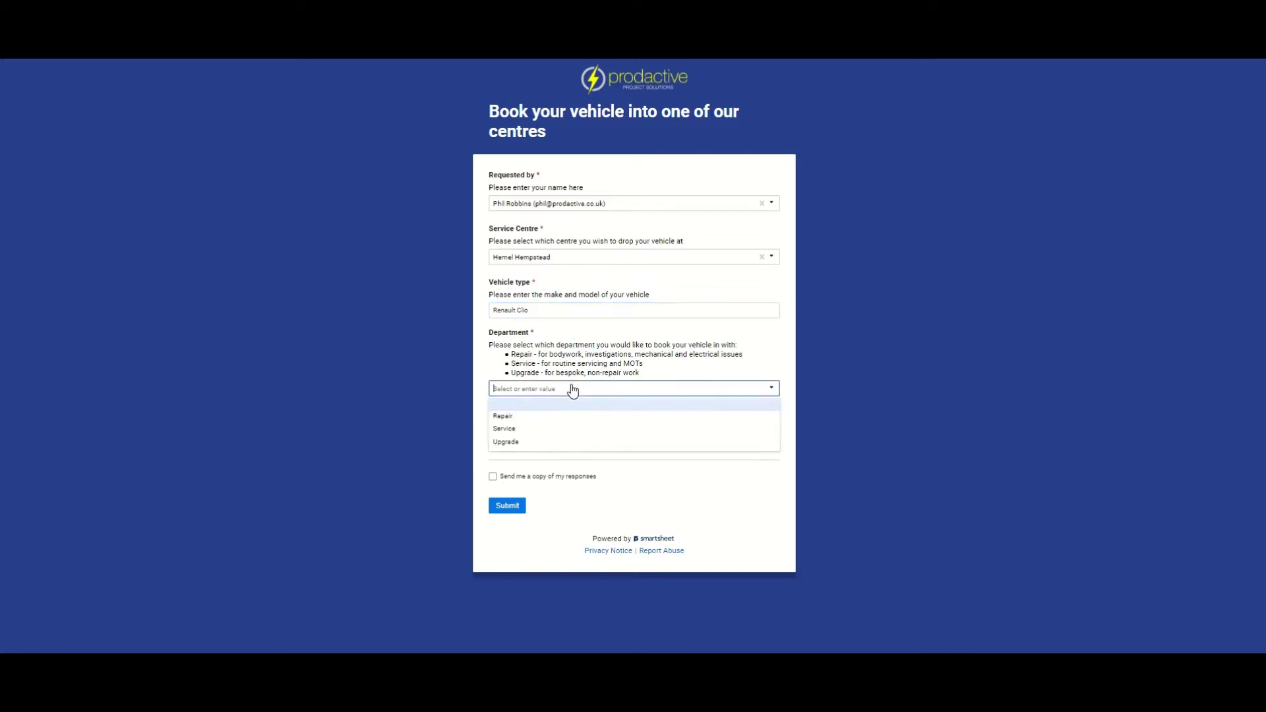
{"action": "left_click", "coordinate": [537, 441]}
{"action": "left_click", "coordinate": [531, 441]}
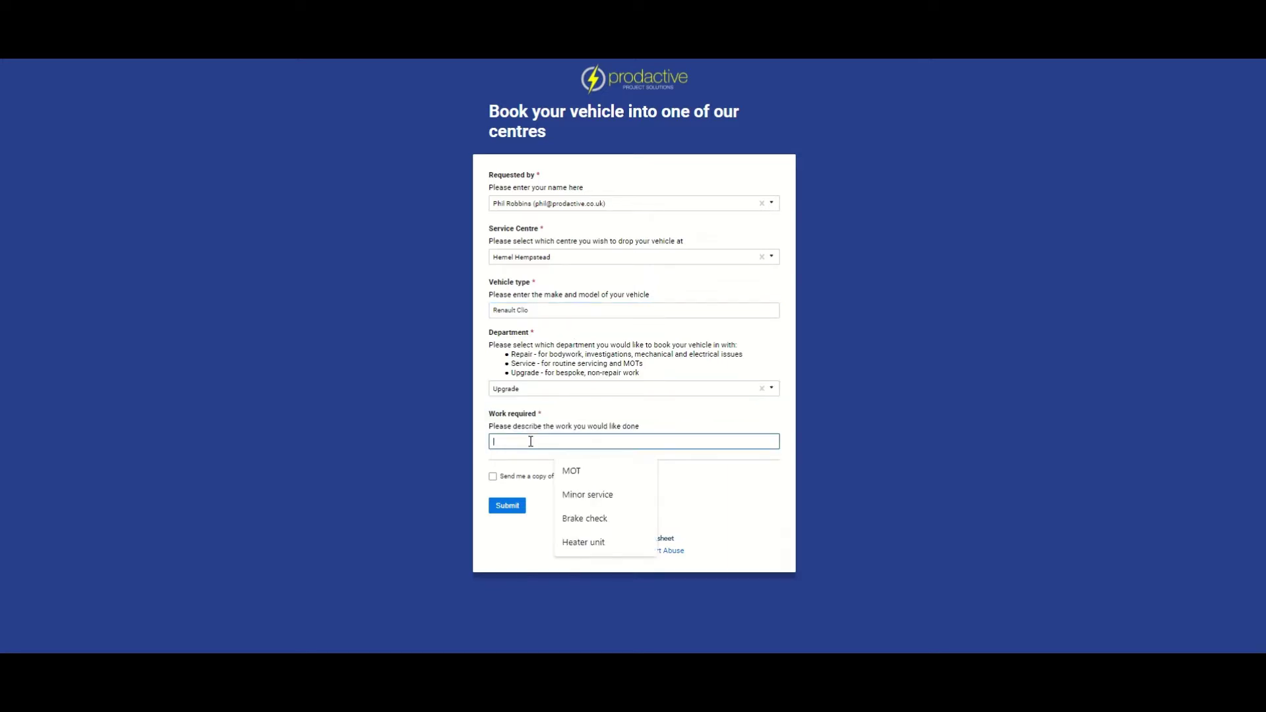
{"action": "type", "text": "New alloys"}
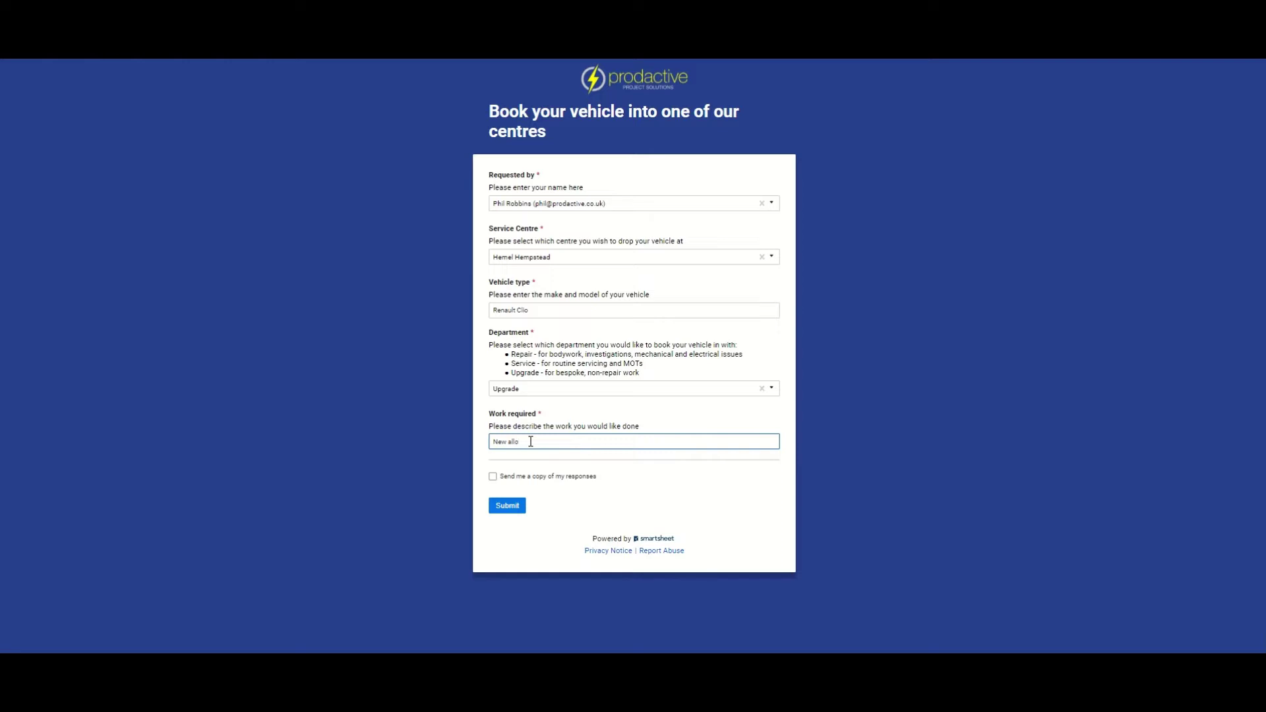
{"action": "left_click", "coordinate": [512, 507]}
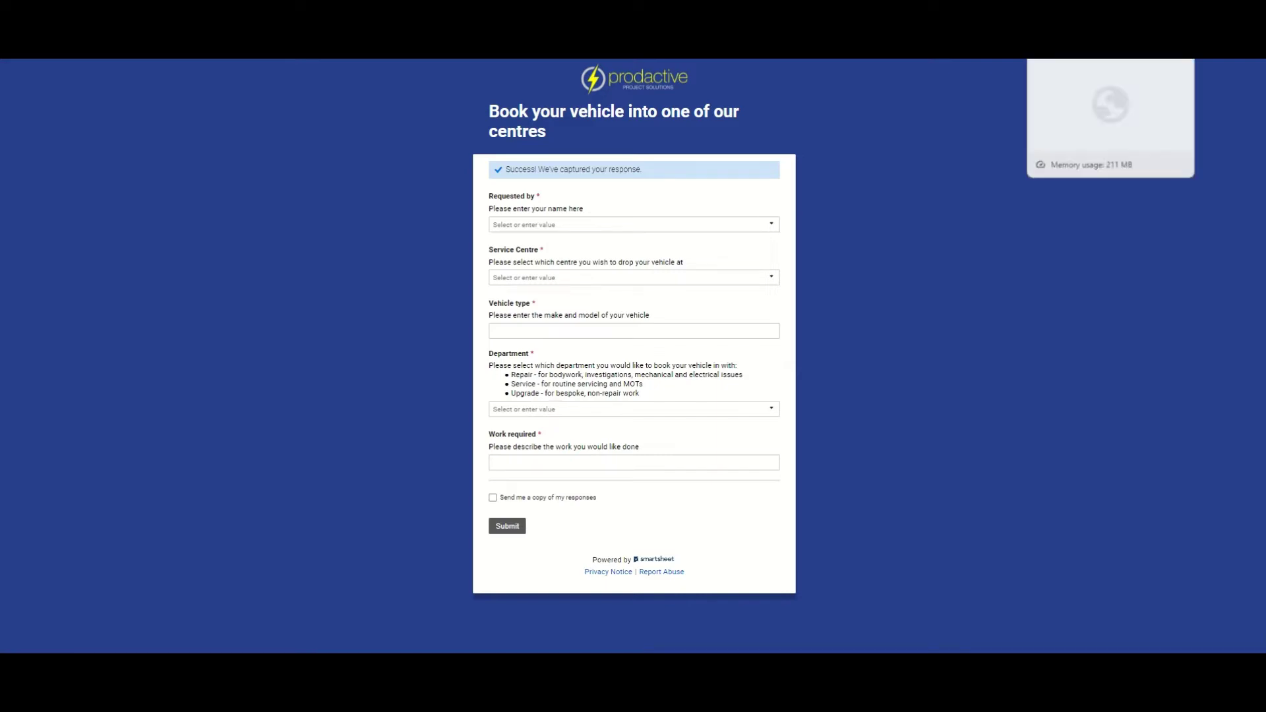
Step: Back on the request sheet, select new row 31 and refresh so it nests under Upgrade Jobs
{"action": "left_click", "coordinate": [1082, 46]}
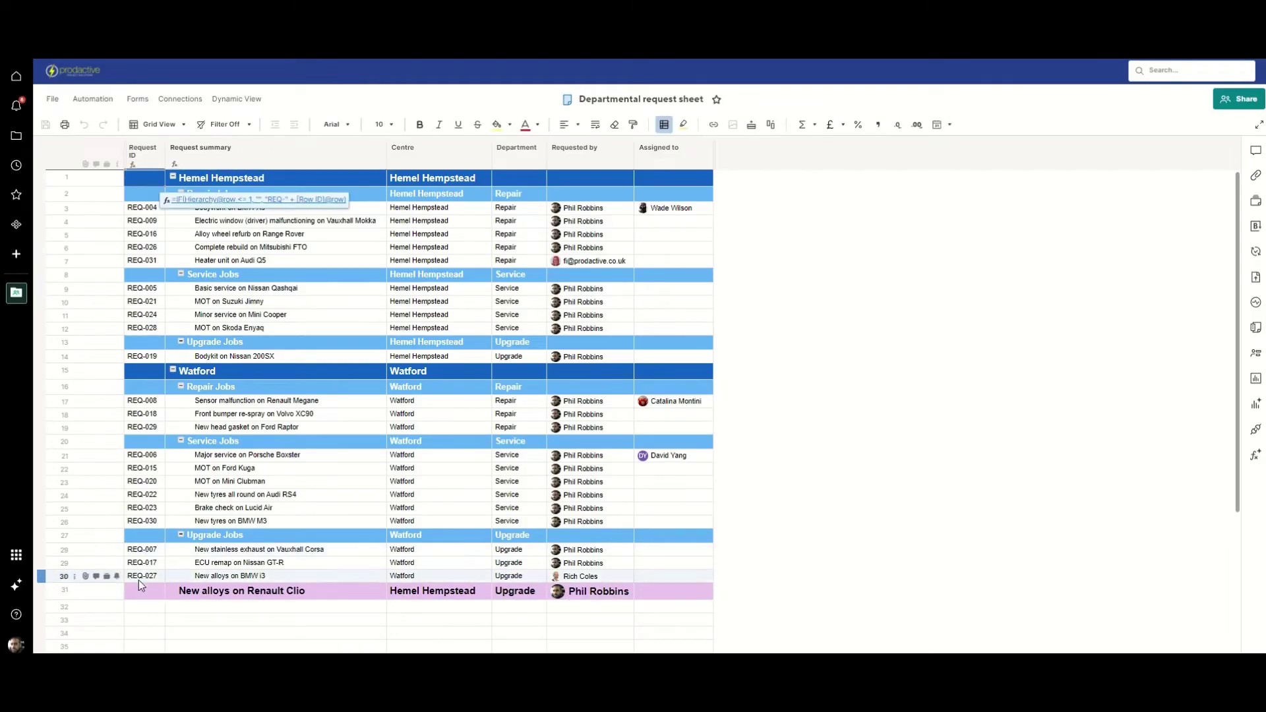
{"action": "left_click", "coordinate": [64, 590]}
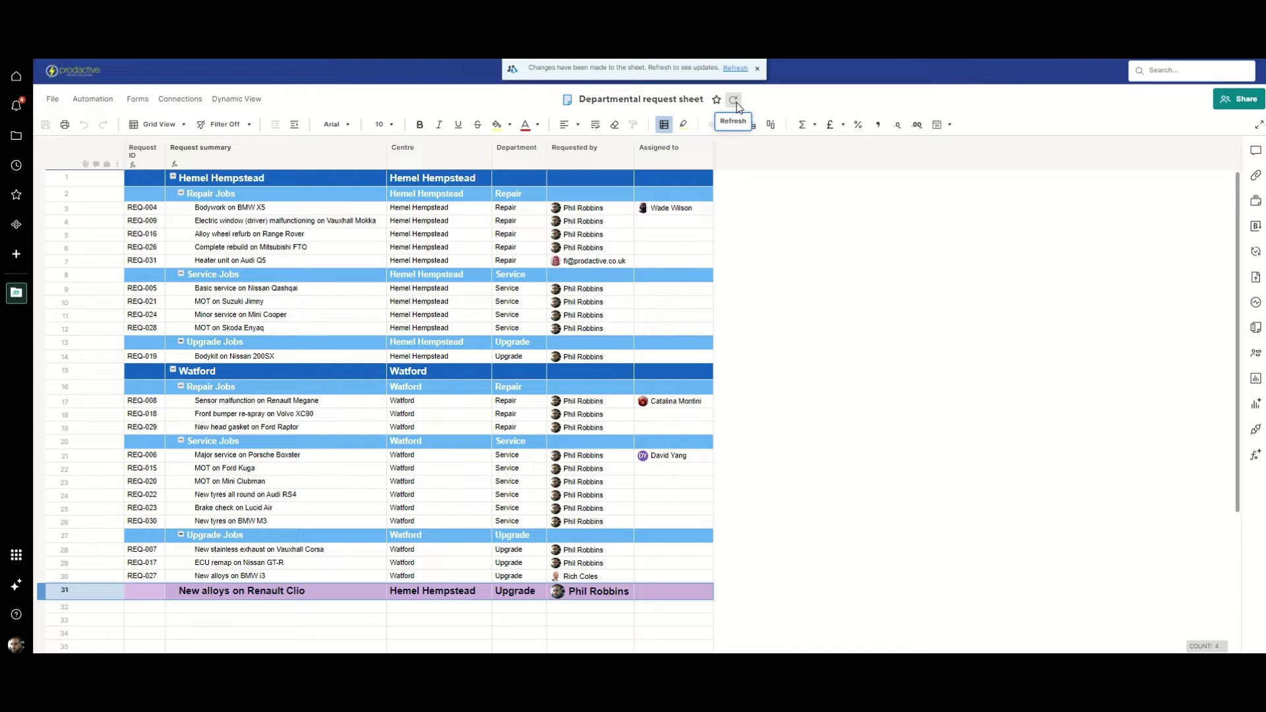
{"action": "left_click", "coordinate": [734, 100]}
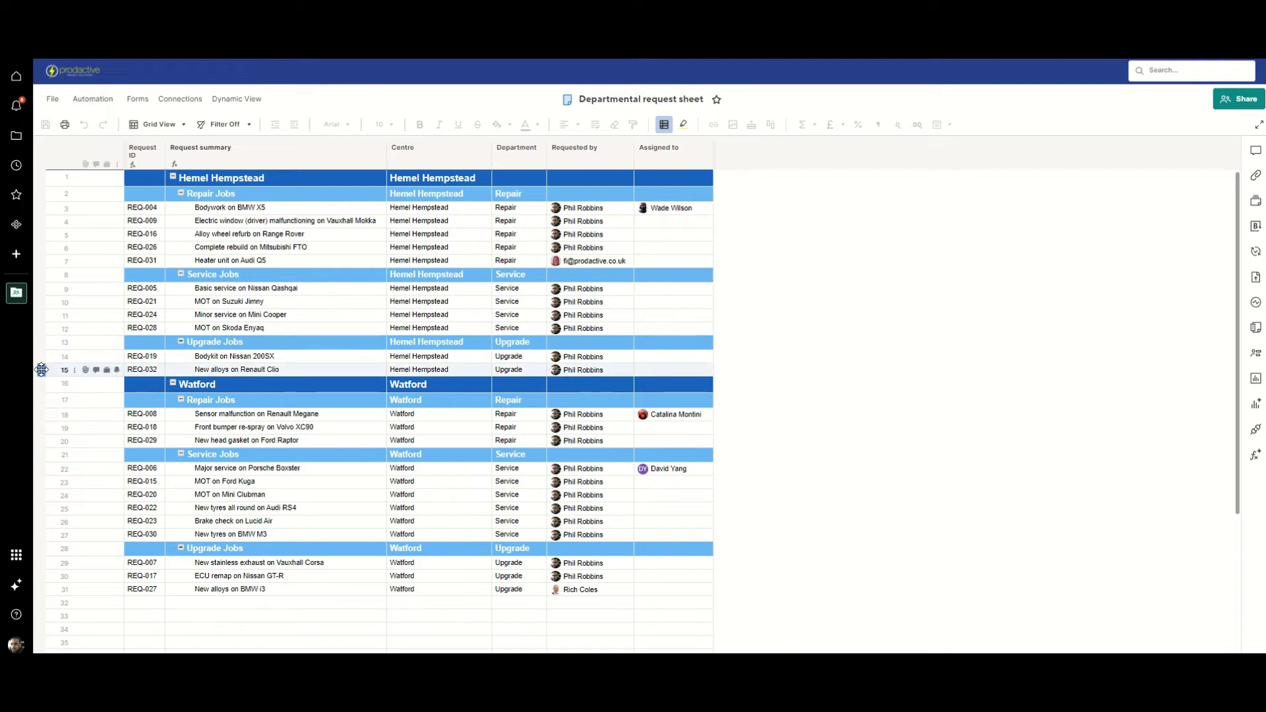
Step: Inspect the nested REQ-032 row and the Centre and Department columns
{"action": "left_click", "coordinate": [65, 370]}
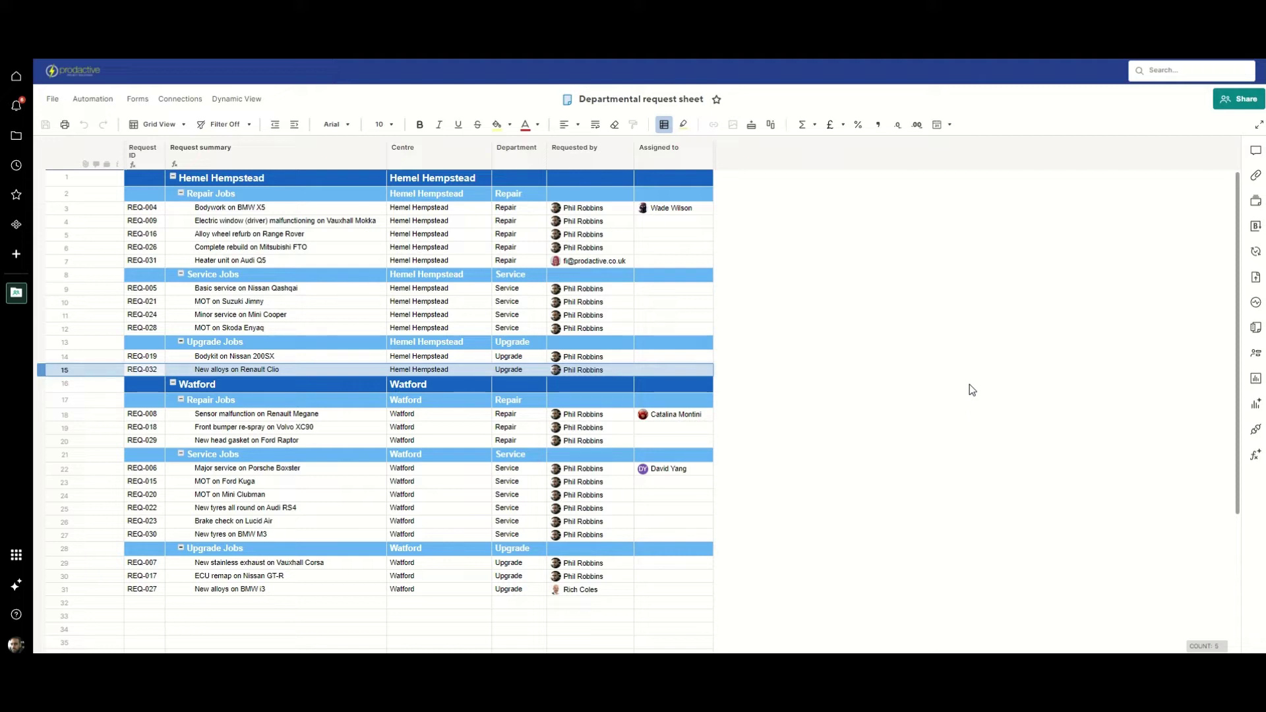
{"action": "left_click", "coordinate": [972, 390]}
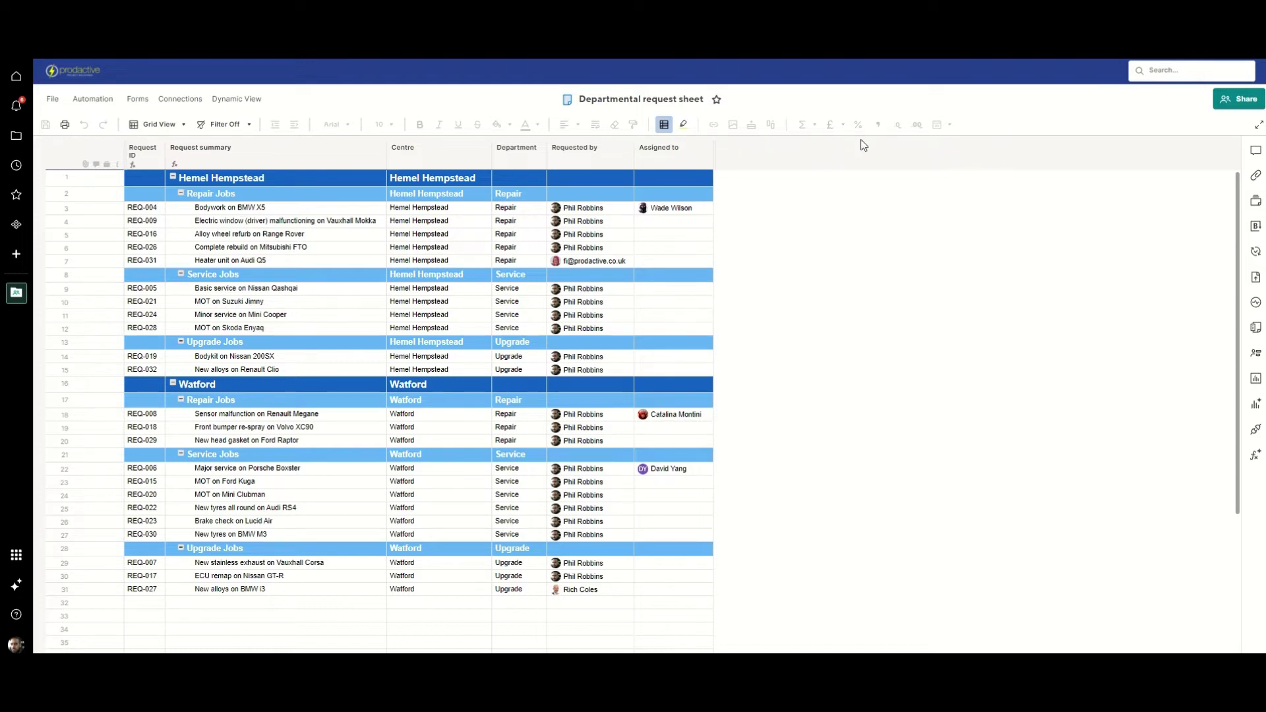
{"action": "left_click", "coordinate": [442, 157]}
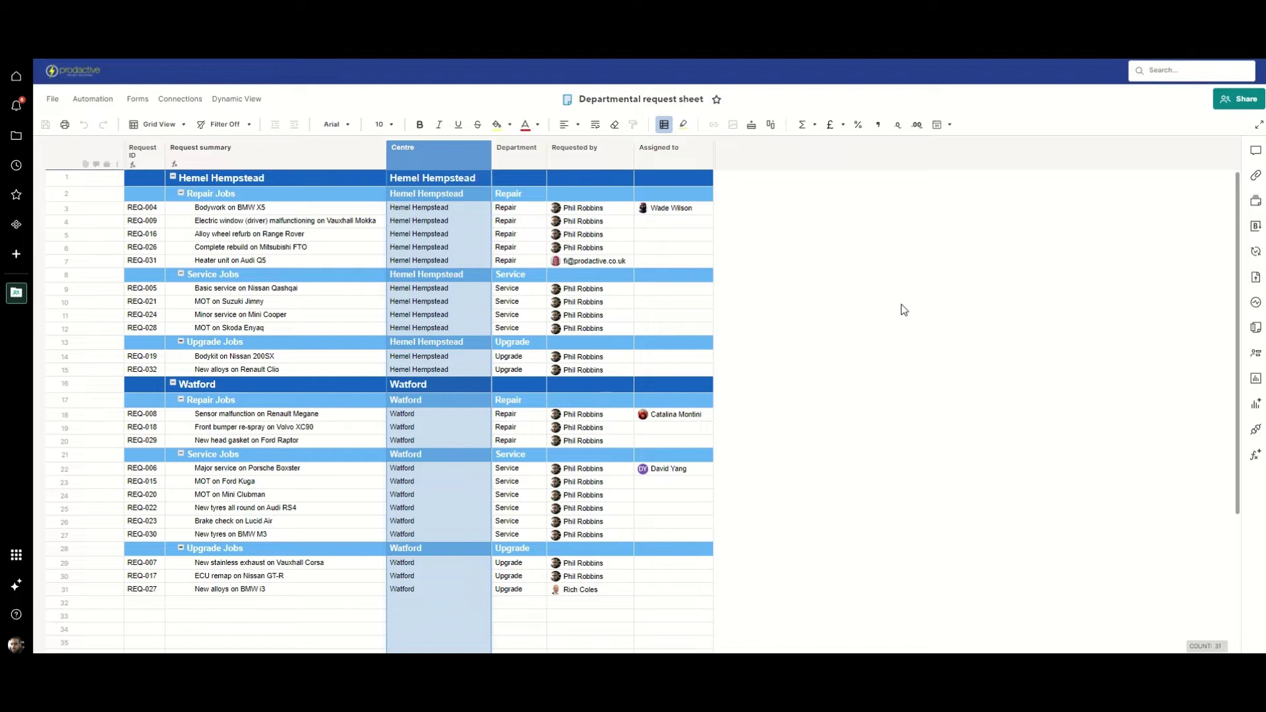
{"action": "left_click", "coordinate": [528, 158]}
{"action": "left_click", "coordinate": [998, 270]}
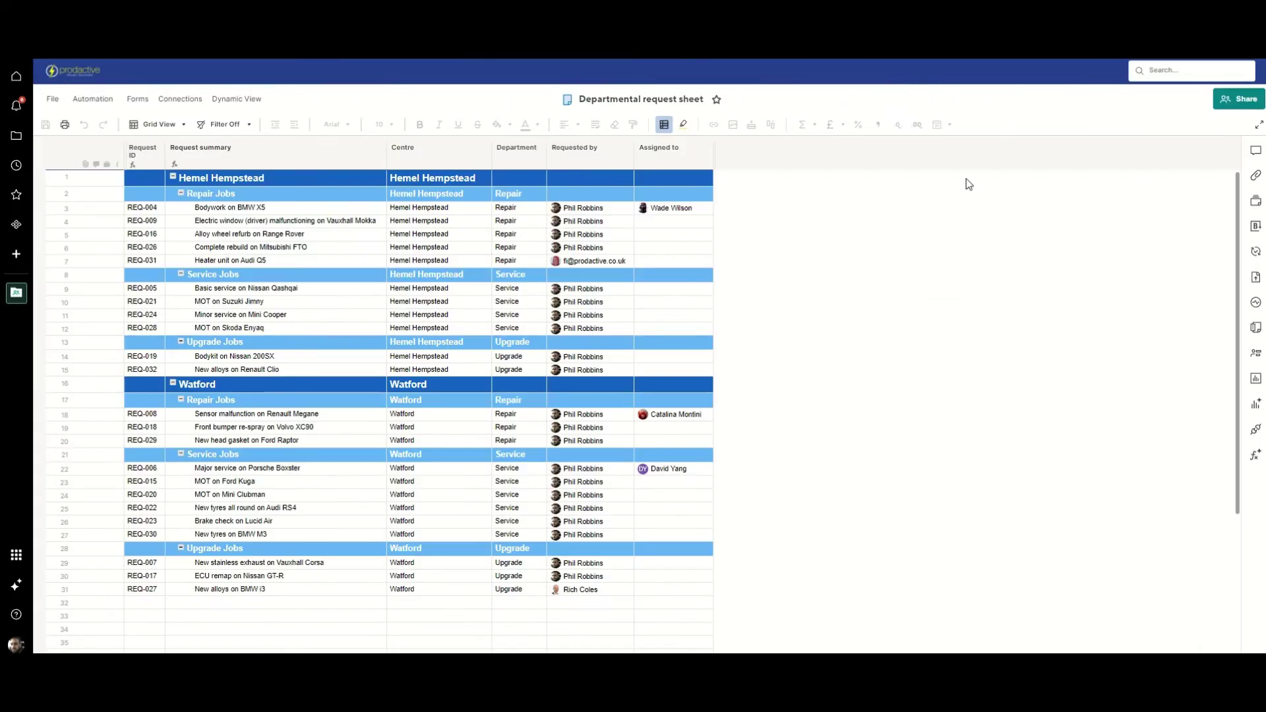
Step: Review the Repair, Service and Upgrade Jobs group rows and their Centre cells
{"action": "left_click", "coordinate": [50, 194]}
{"action": "left_click", "coordinate": [50, 274]}
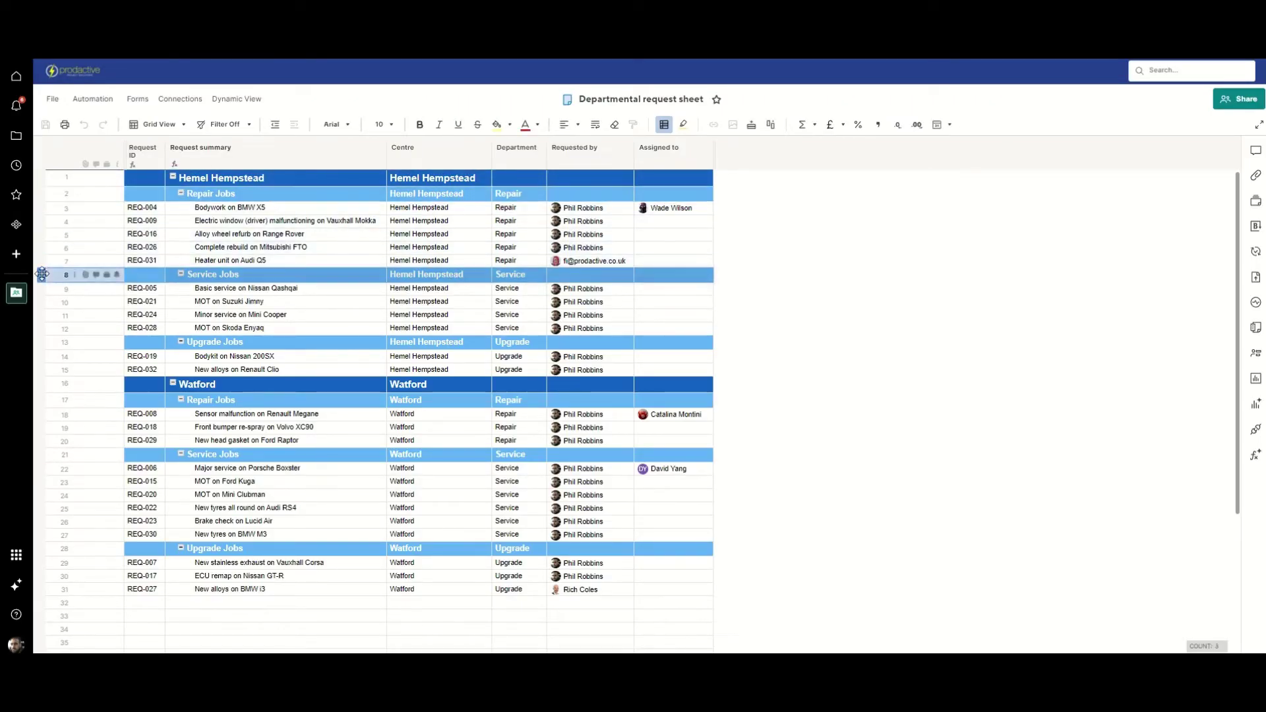
{"action": "left_click", "coordinate": [40, 343]}
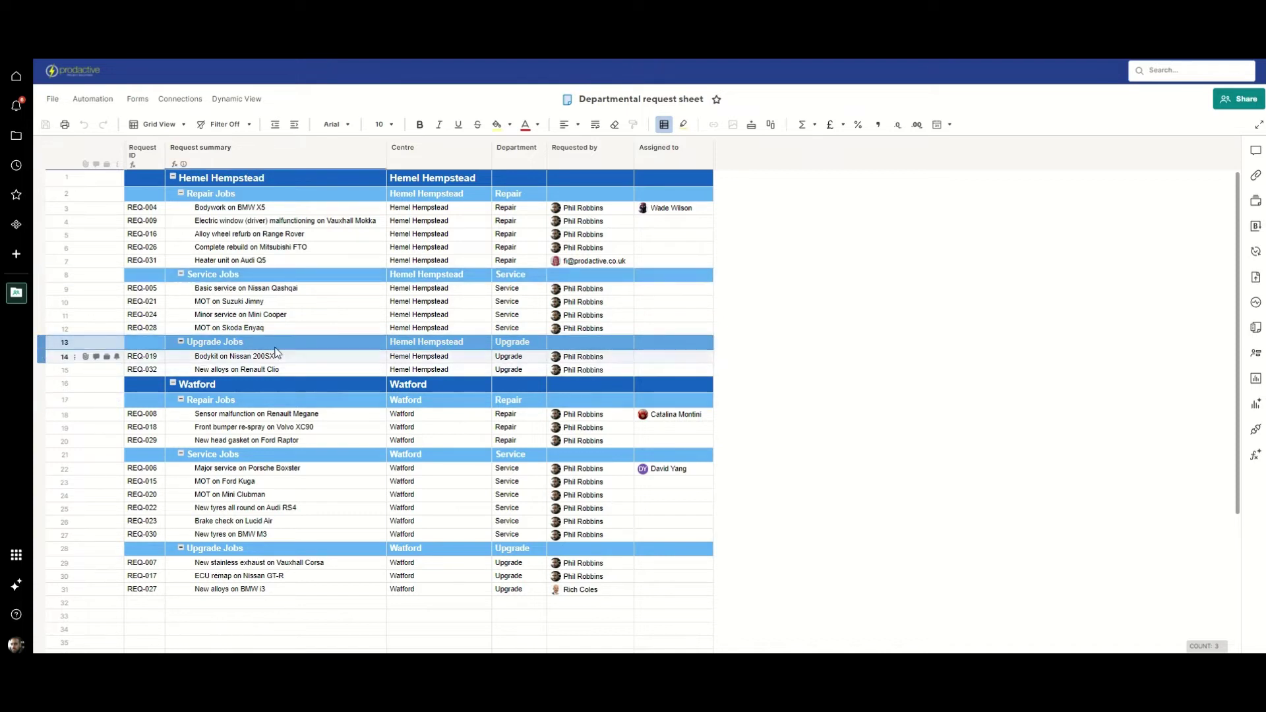
{"action": "left_click", "coordinate": [473, 347]}
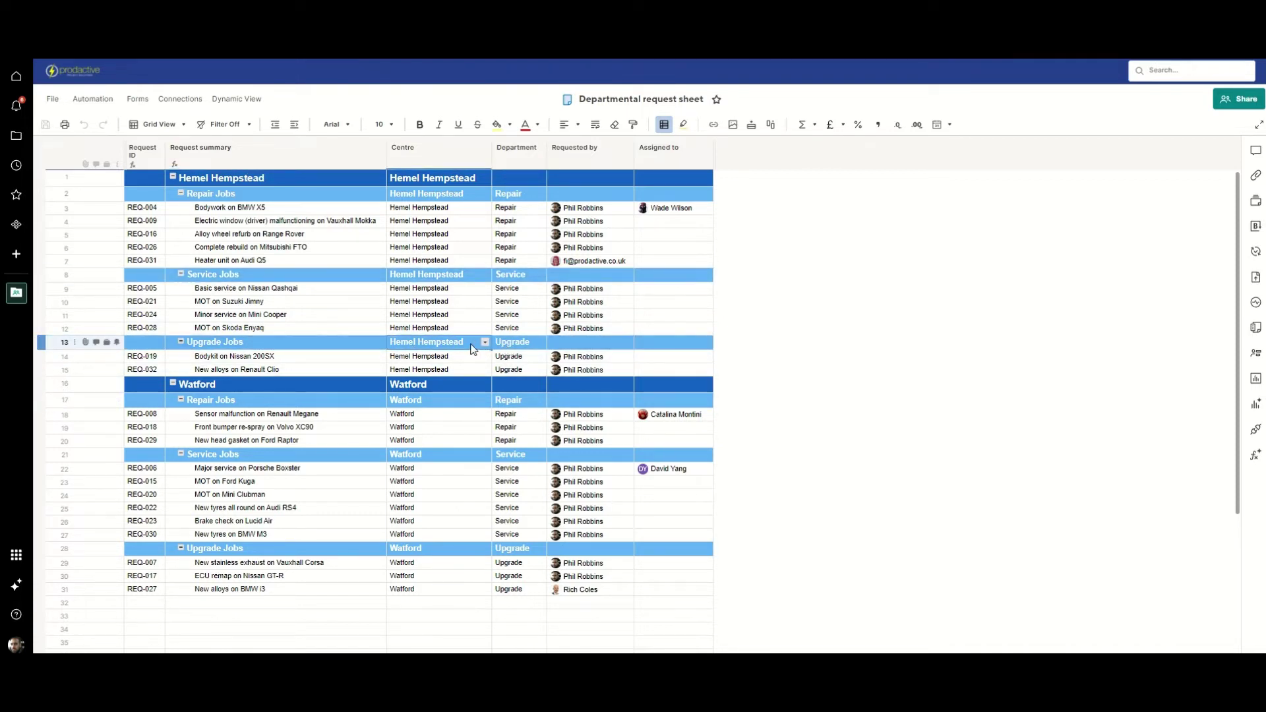
{"action": "left_click", "coordinate": [465, 276]}
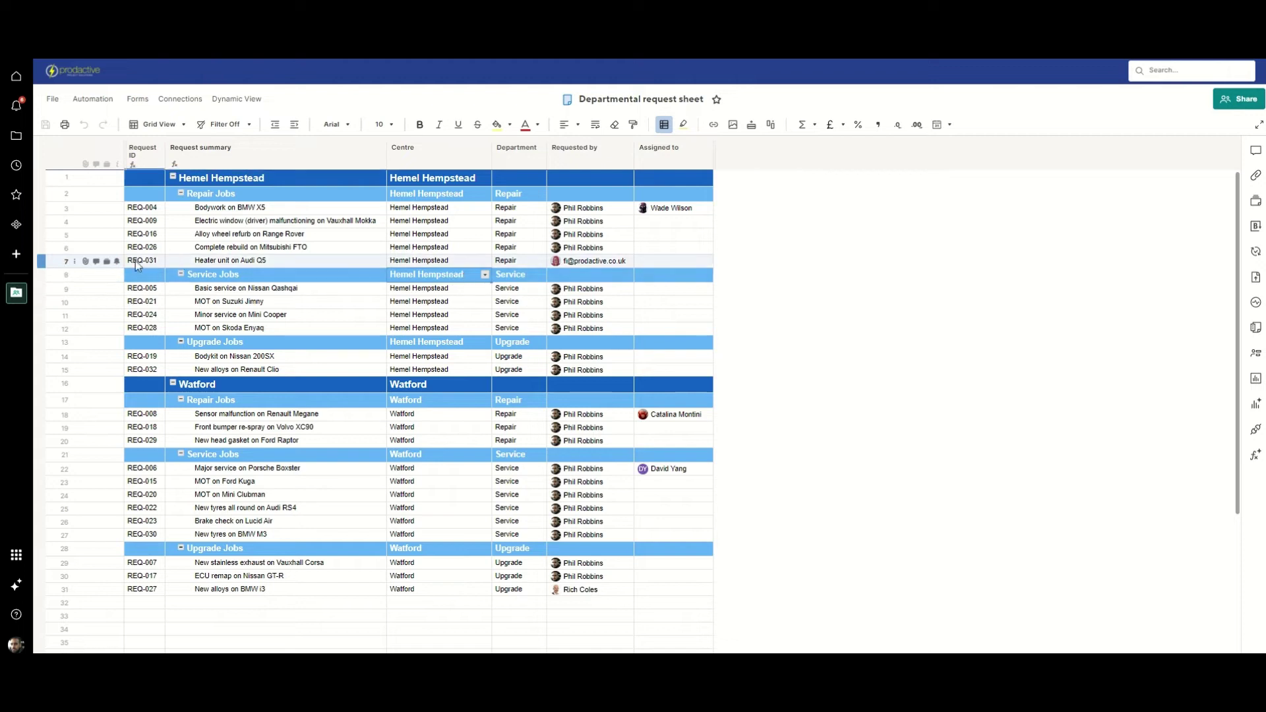
{"action": "left_click", "coordinate": [839, 339]}
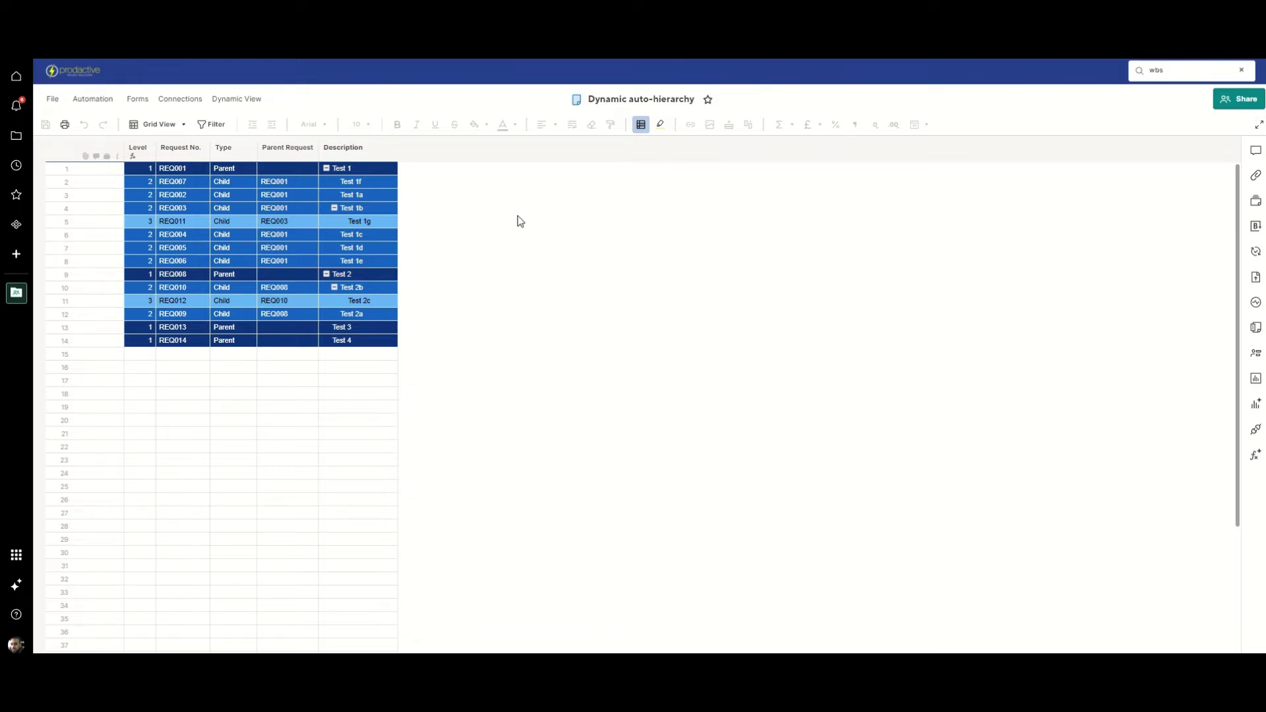
Step: Inspect the REQ001, REQ011 and REQ008 rows in the hierarchy
{"action": "left_click", "coordinate": [224, 171]}
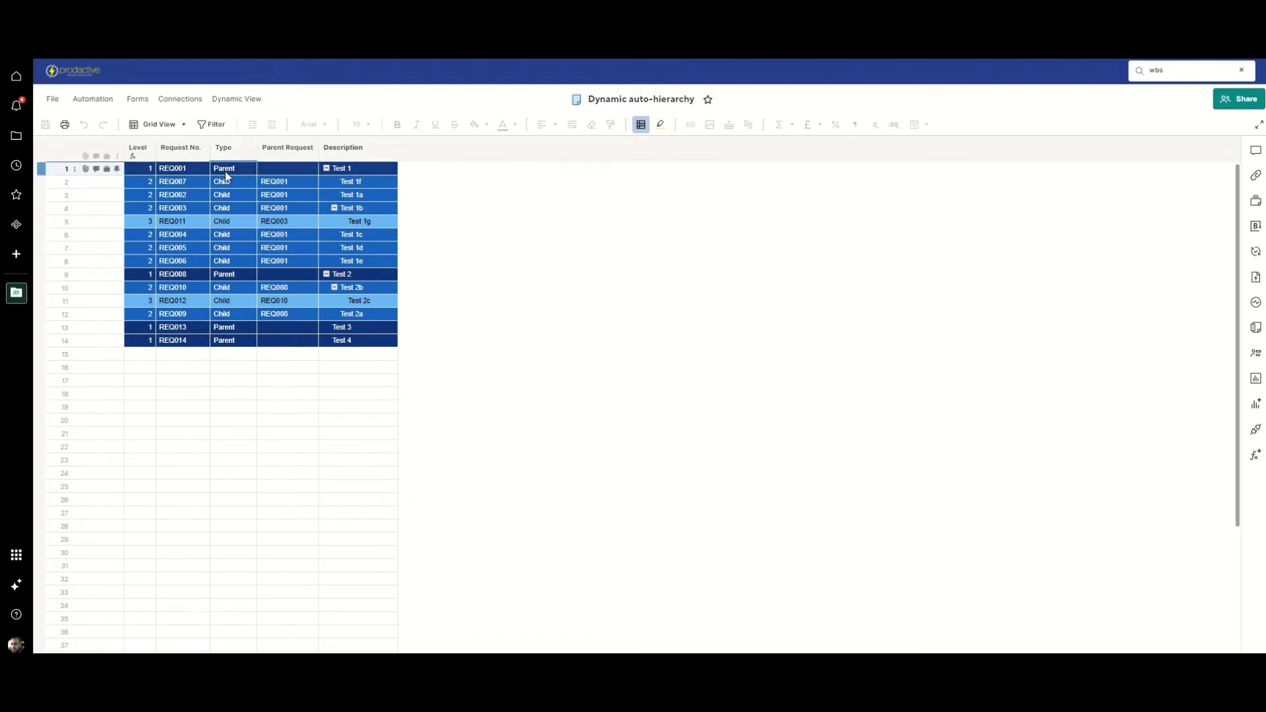
{"action": "left_click", "coordinate": [167, 175]}
{"action": "left_click", "coordinate": [52, 221]}
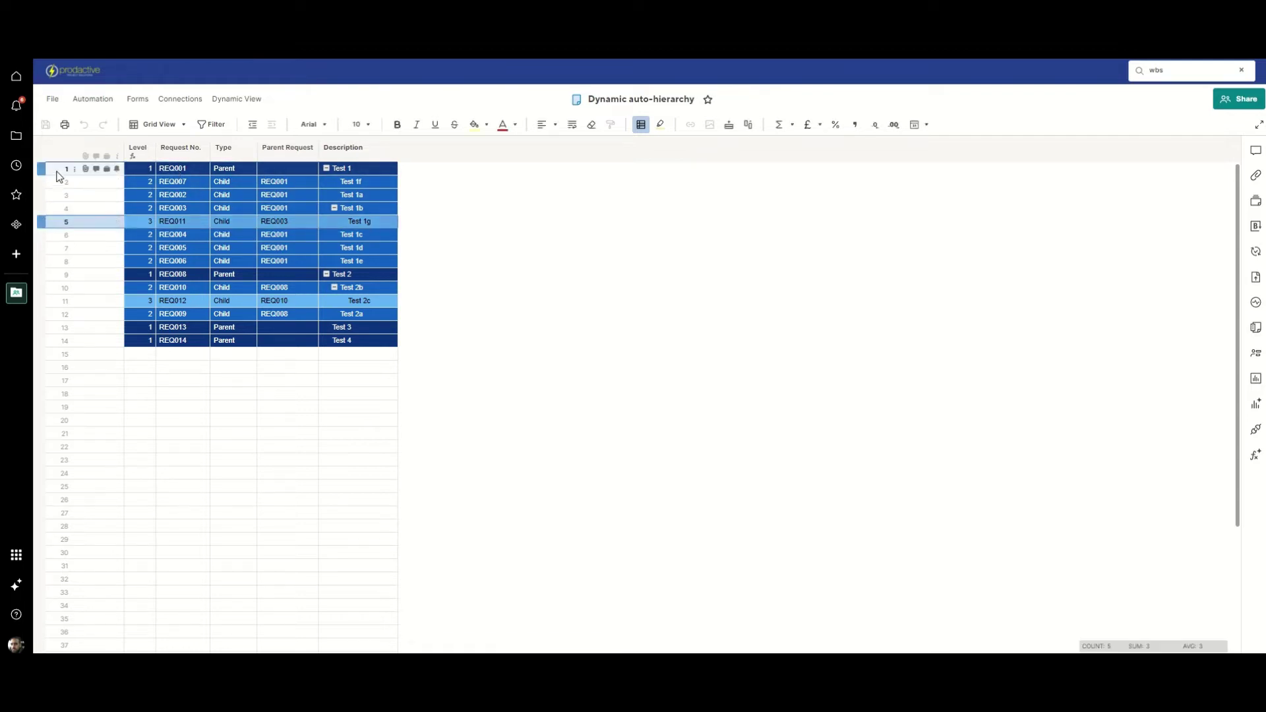
{"action": "left_click", "coordinate": [43, 168]}
{"action": "left_click", "coordinate": [39, 274]}
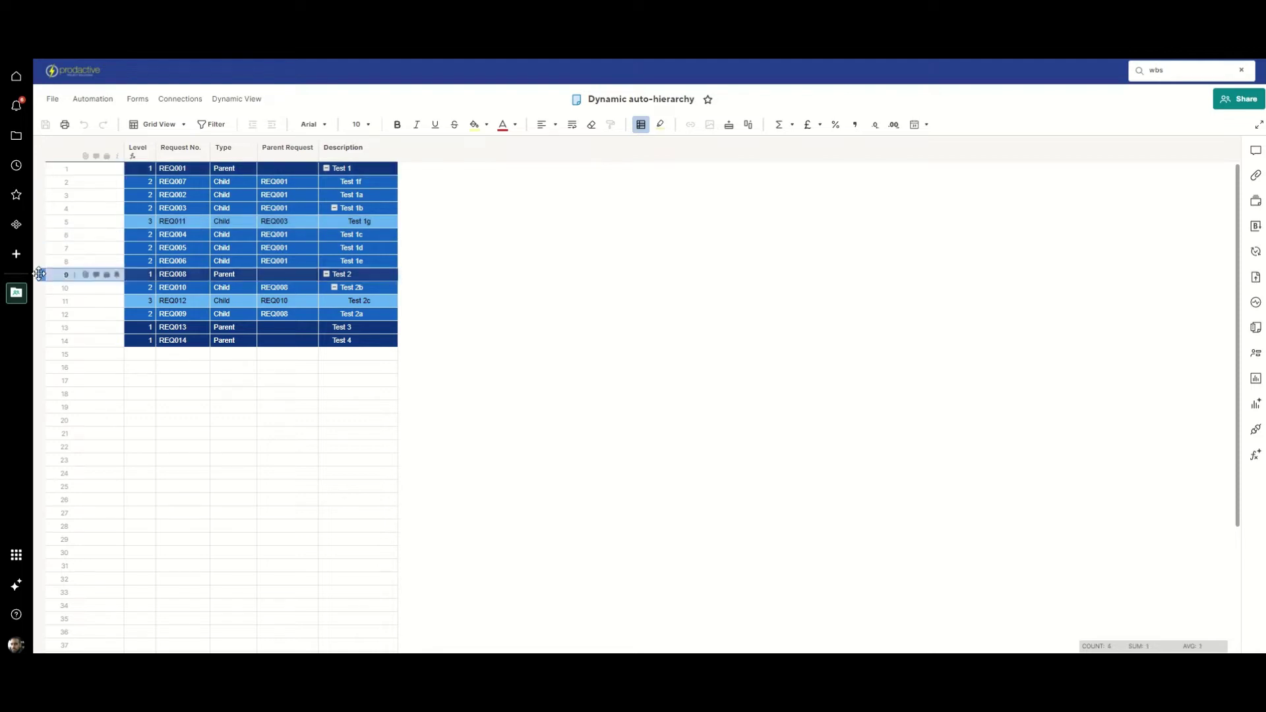
{"action": "left_click", "coordinate": [608, 240]}
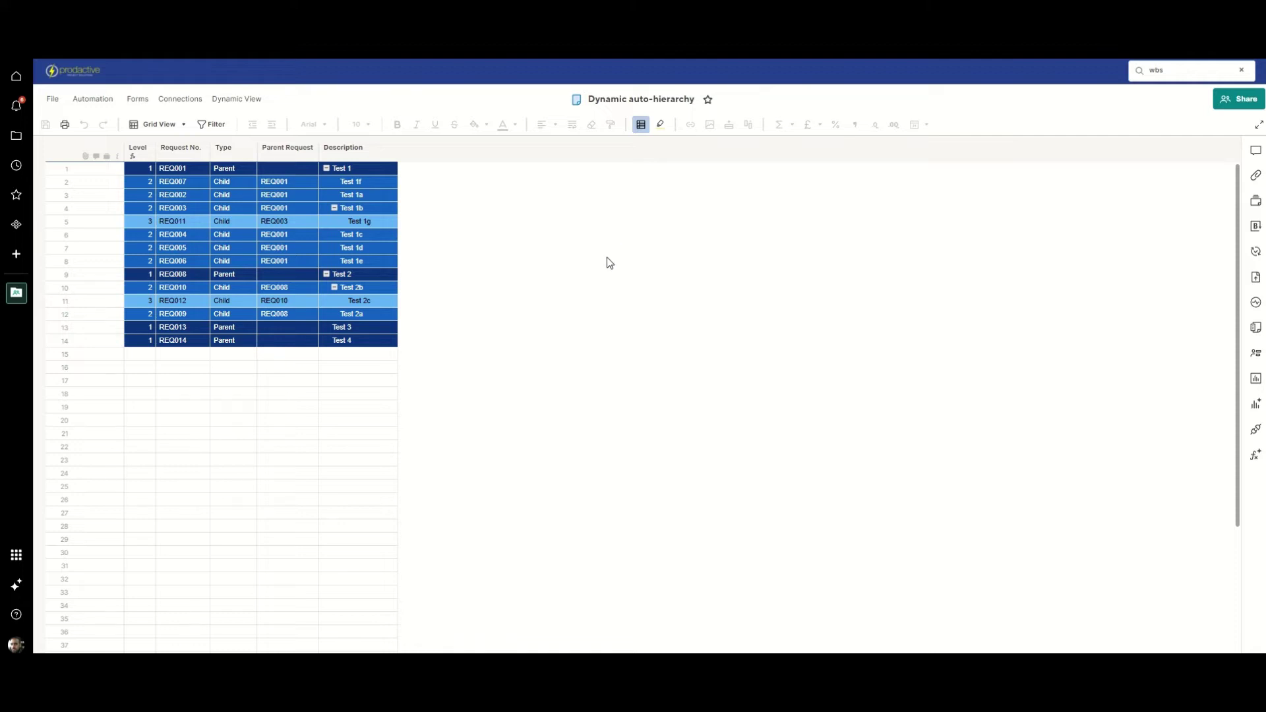
Step: Copy the request number REQ013 from the Request No. column
{"action": "left_click", "coordinate": [170, 147]}
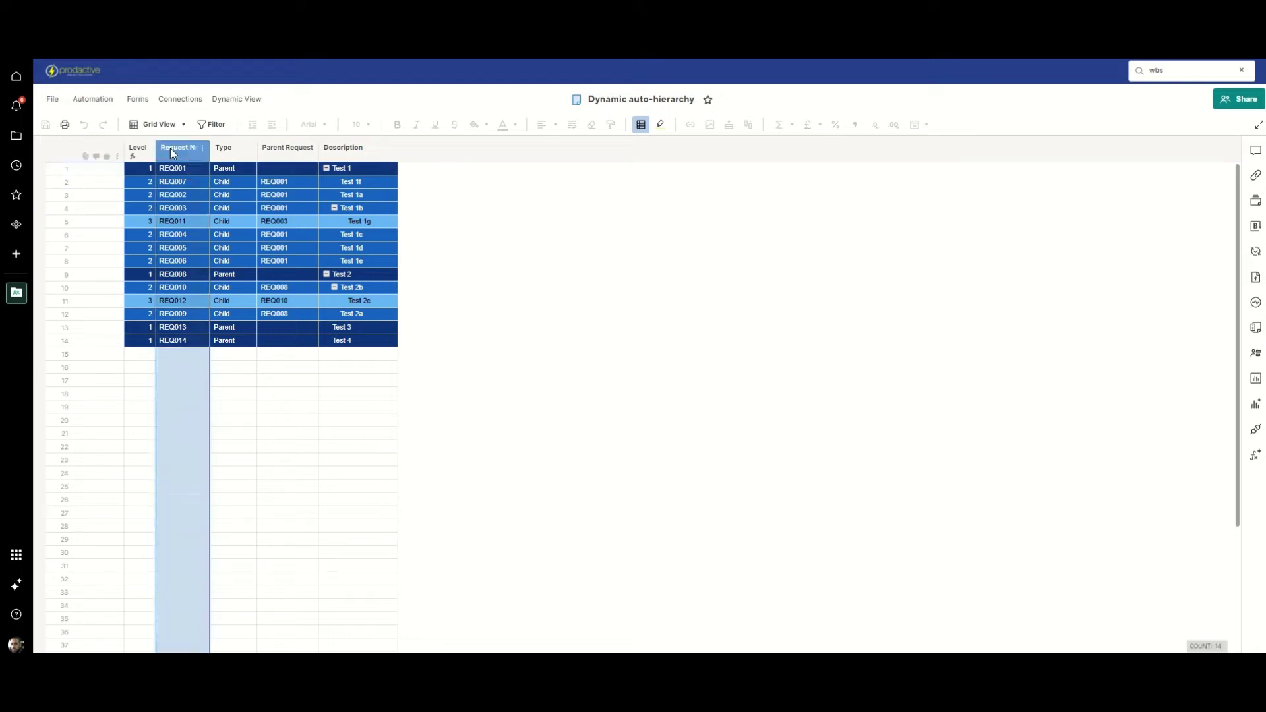
{"action": "left_click", "coordinate": [645, 238]}
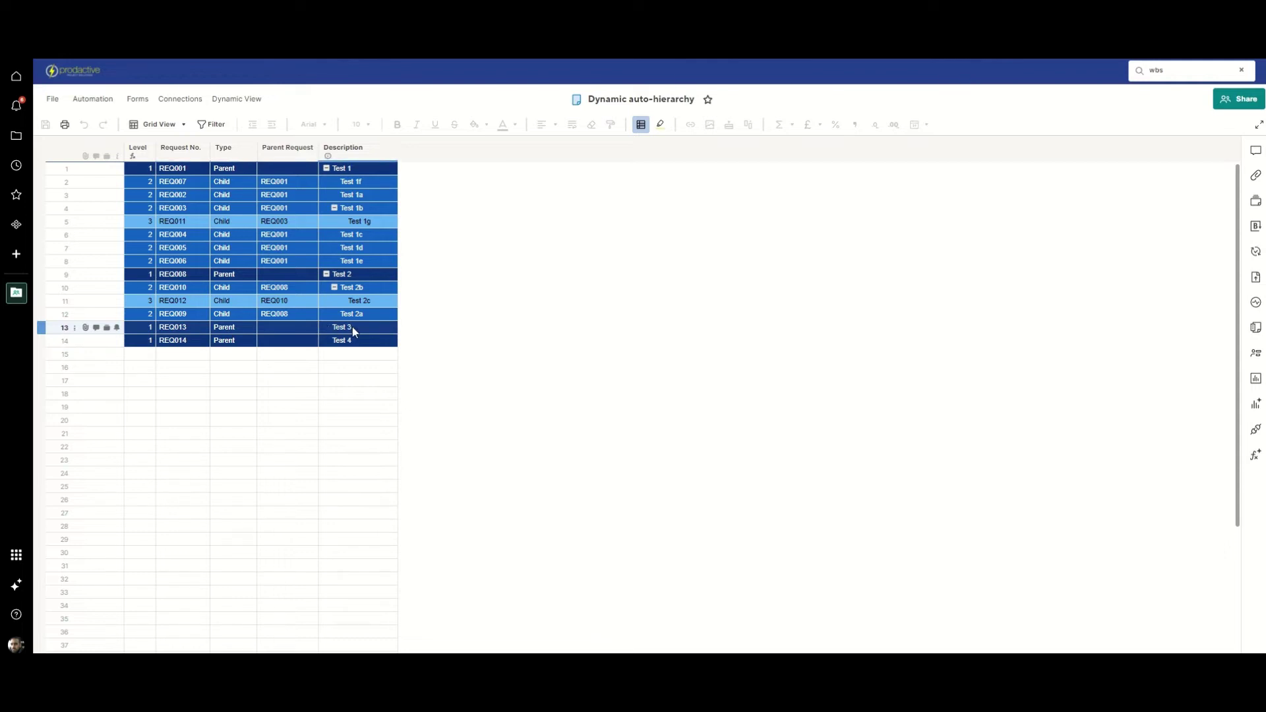
{"action": "left_click", "coordinate": [177, 331]}
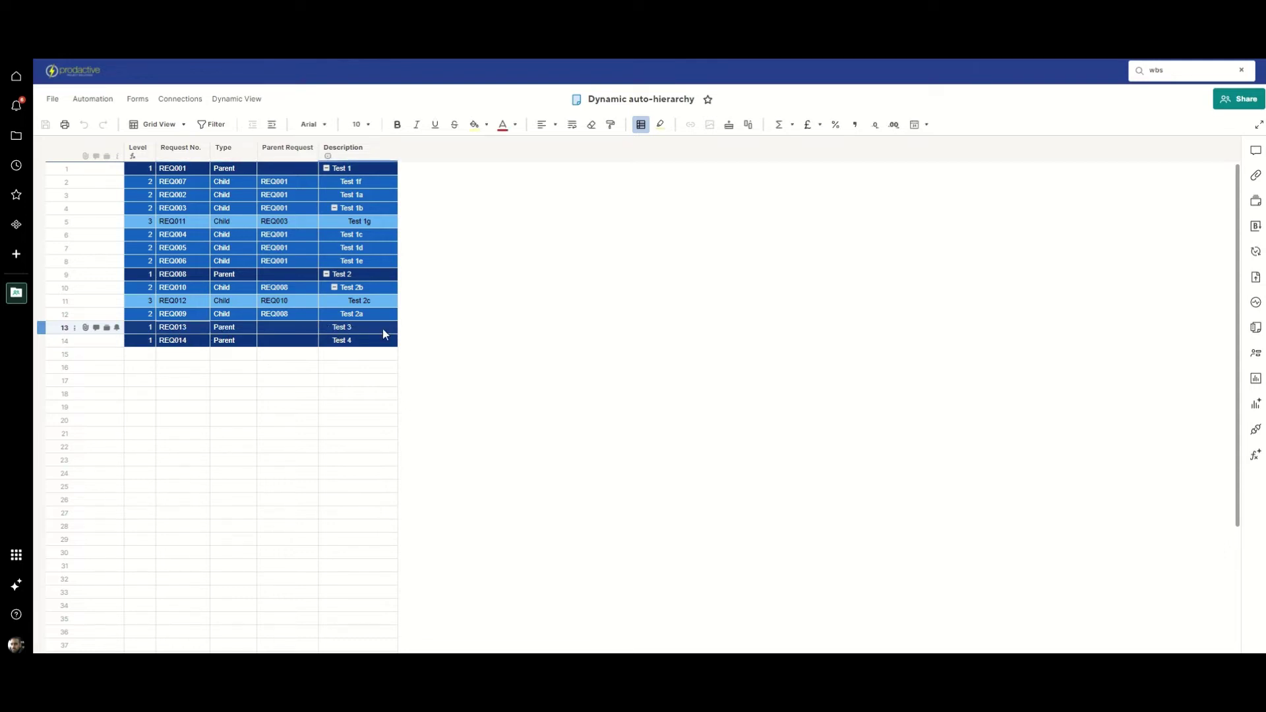
{"action": "key", "text": "ctrl+c"}
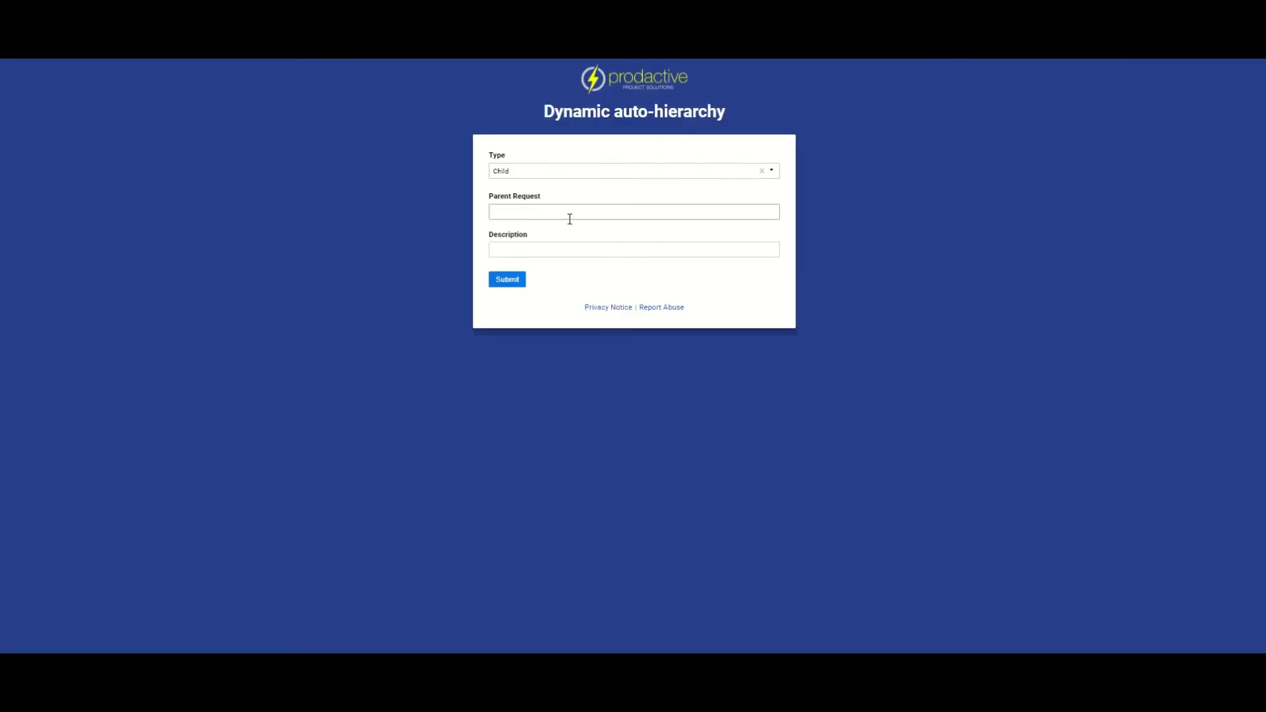
Step: Submit a Child request with parent REQ013 and description 'Test 2d', then go back to the sheet
{"action": "left_click", "coordinate": [570, 219]}
{"action": "key", "text": "ctrl+v"}
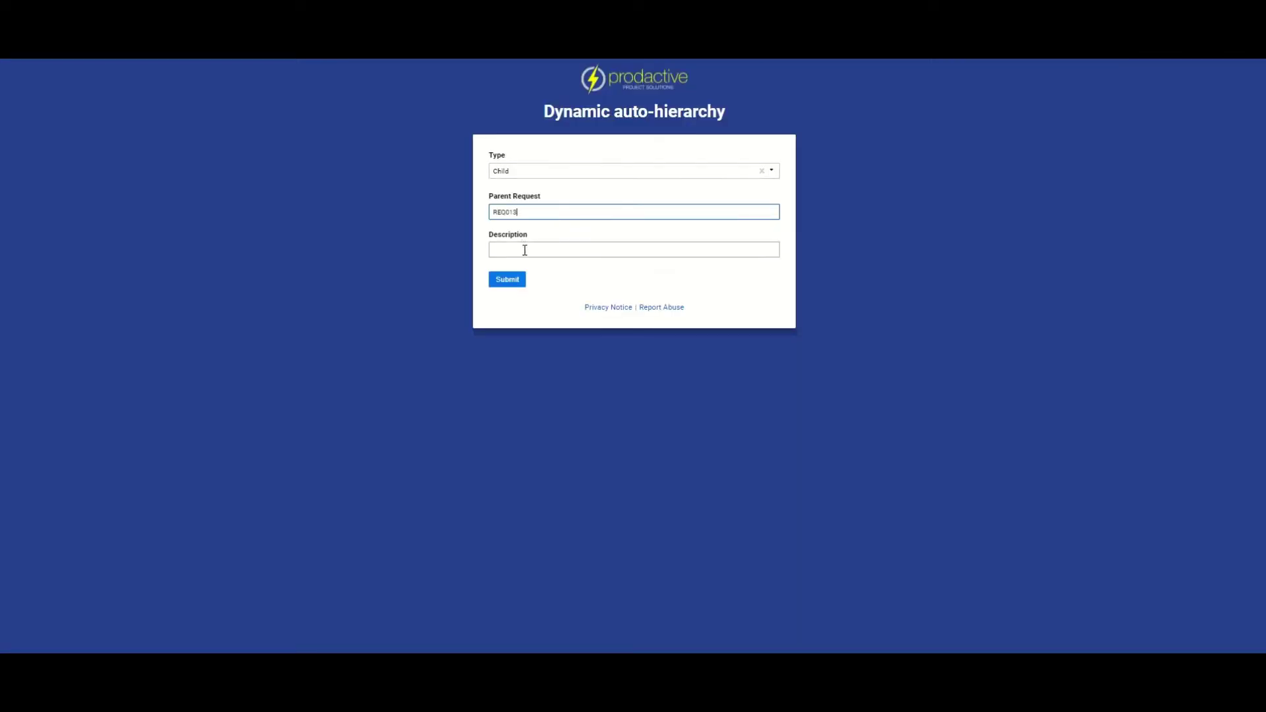
{"action": "left_click", "coordinate": [527, 252]}
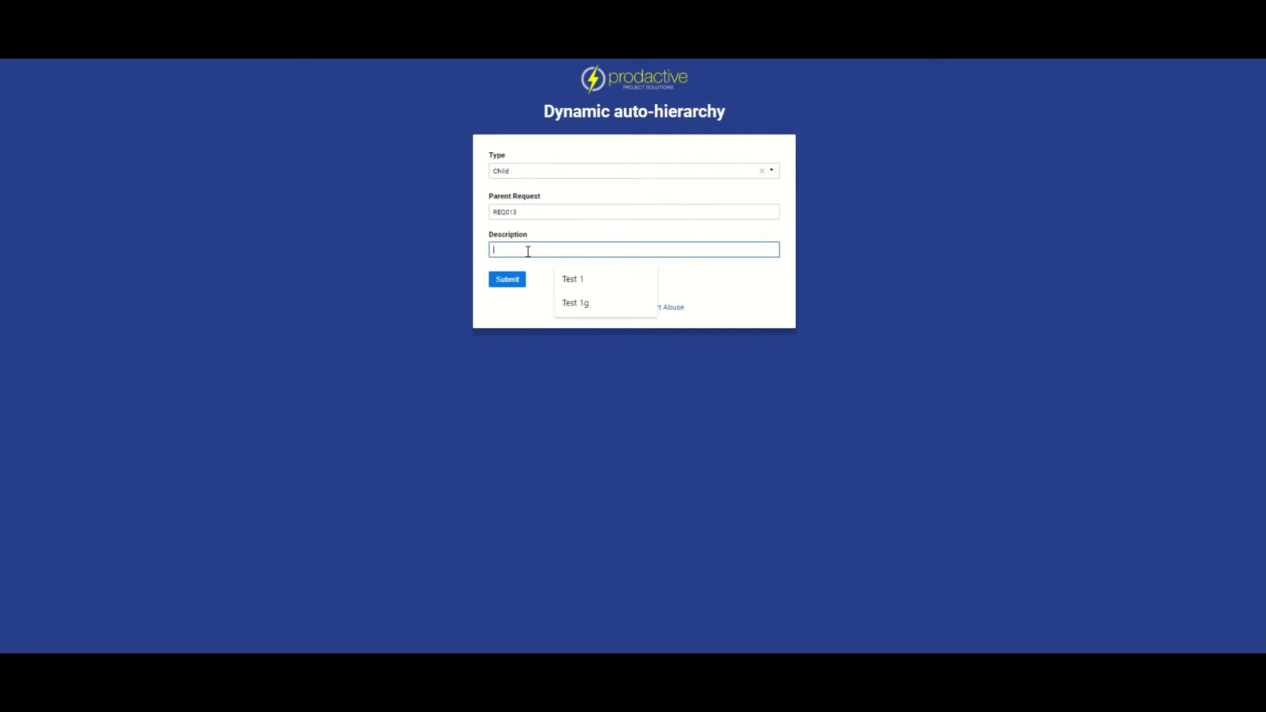
{"action": "type", "text": "Test 2d"}
{"action": "left_click", "coordinate": [505, 281]}
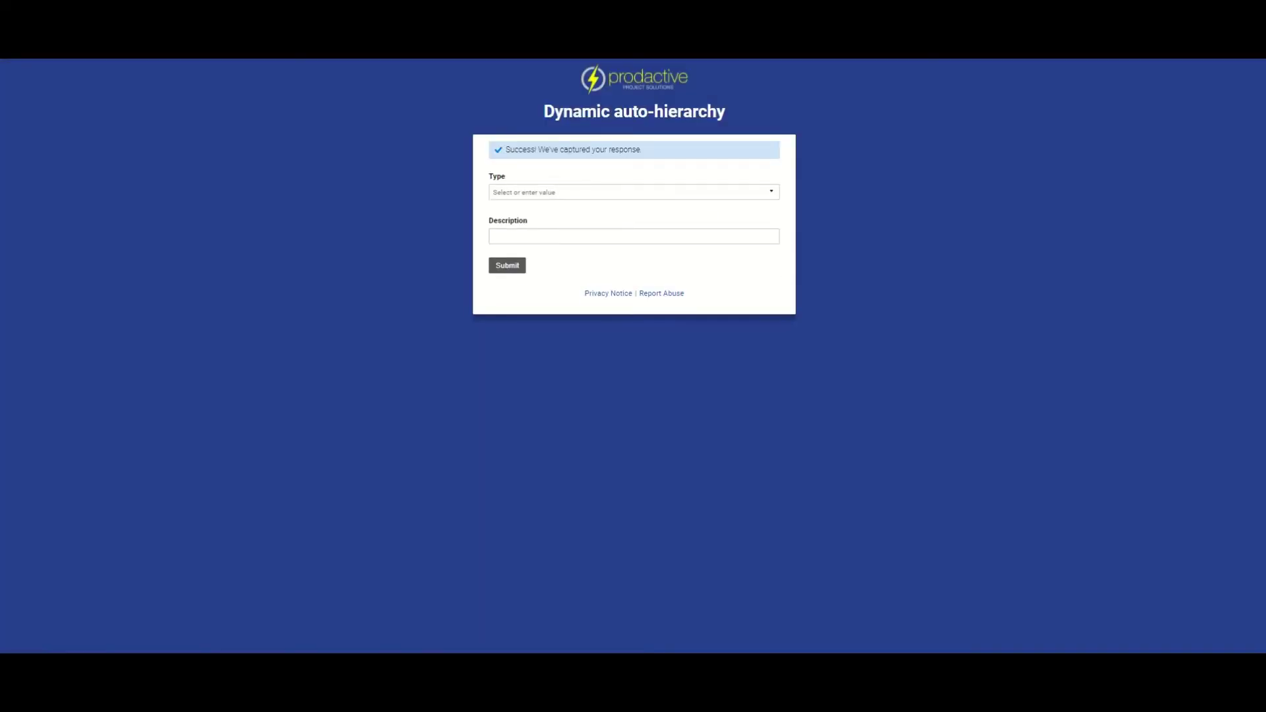
{"action": "left_click", "coordinate": [717, 62]}
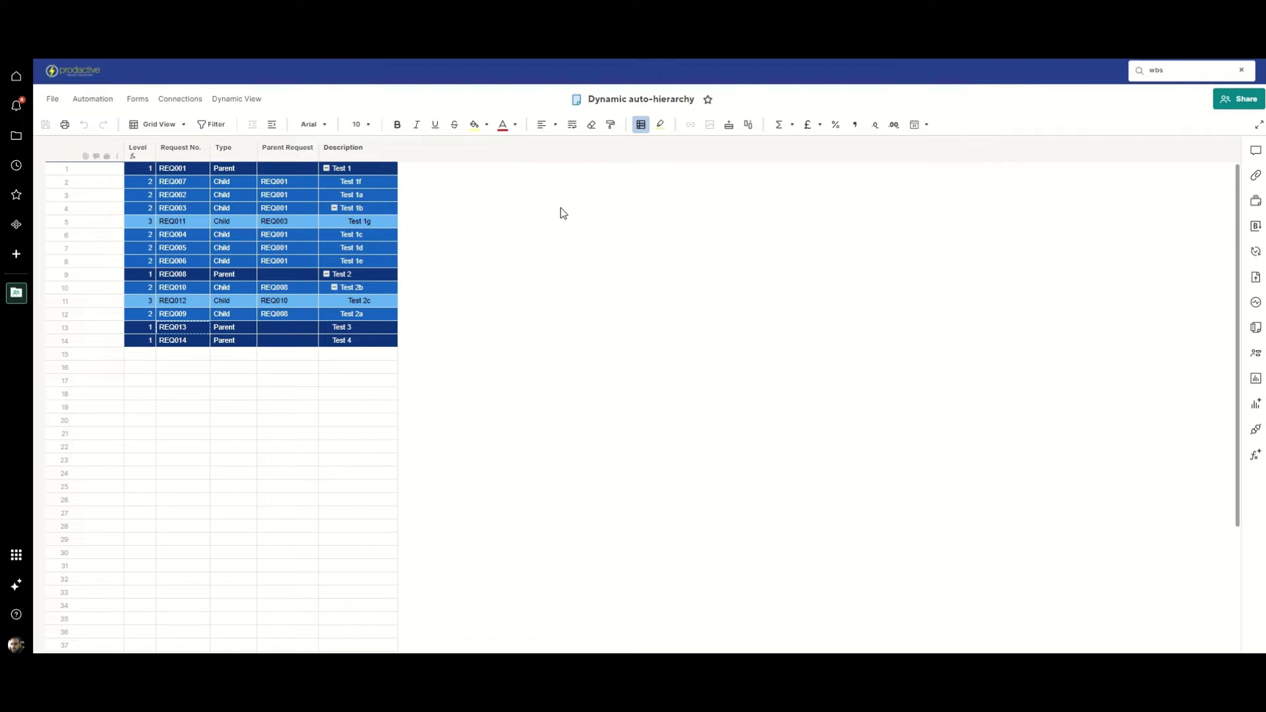
Step: Refresh the sheet, change row 15's description to 'Test 3a', and save
{"action": "left_click", "coordinate": [724, 99]}
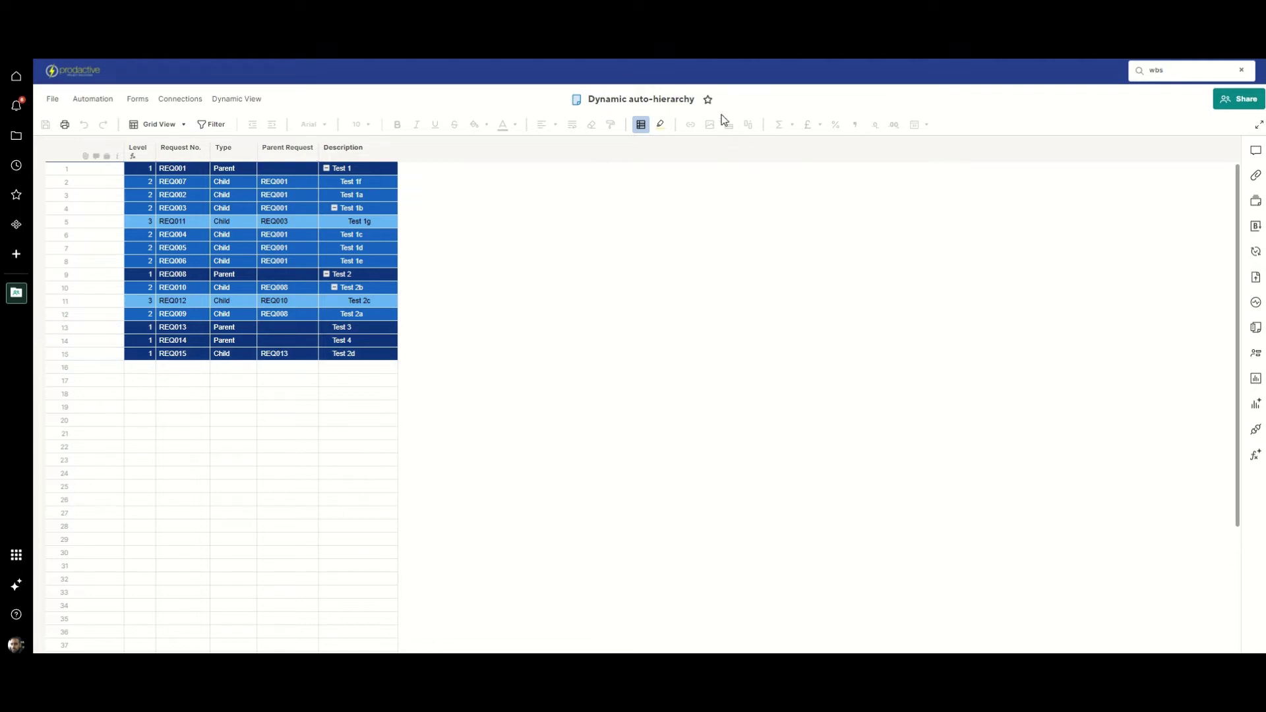
{"action": "double_click", "coordinate": [369, 355]}
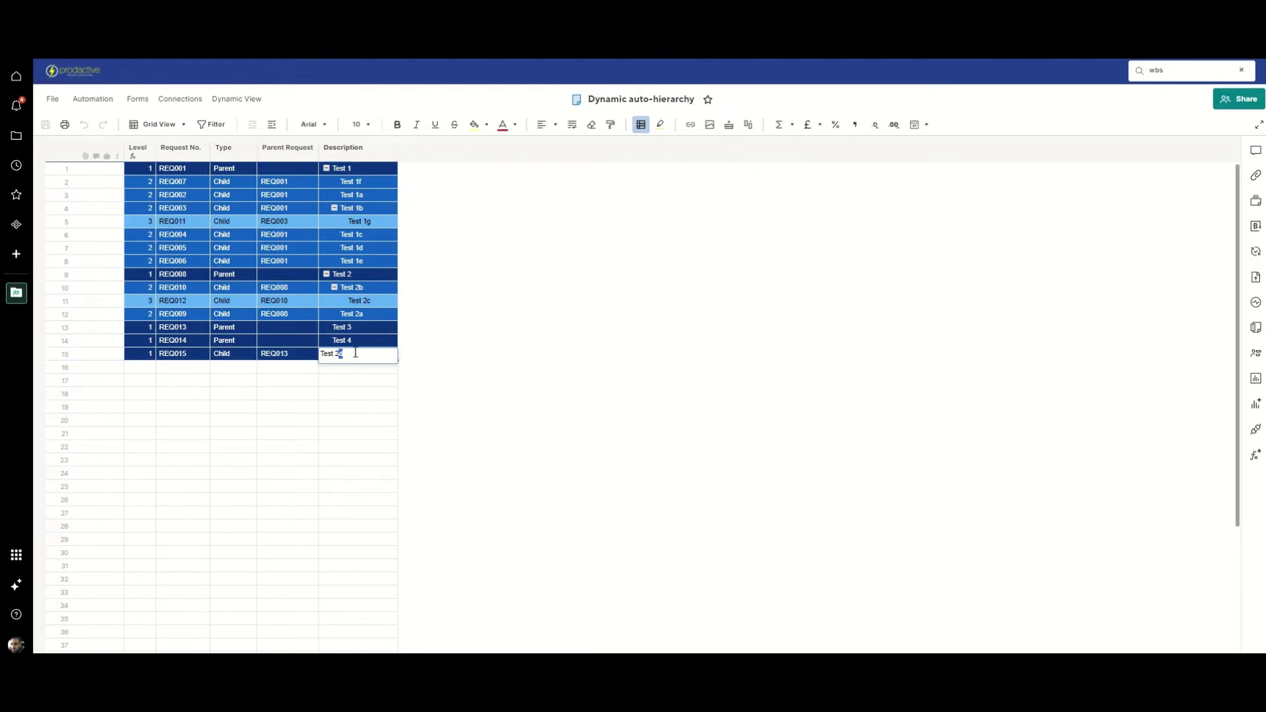
{"action": "key", "text": "Return"}
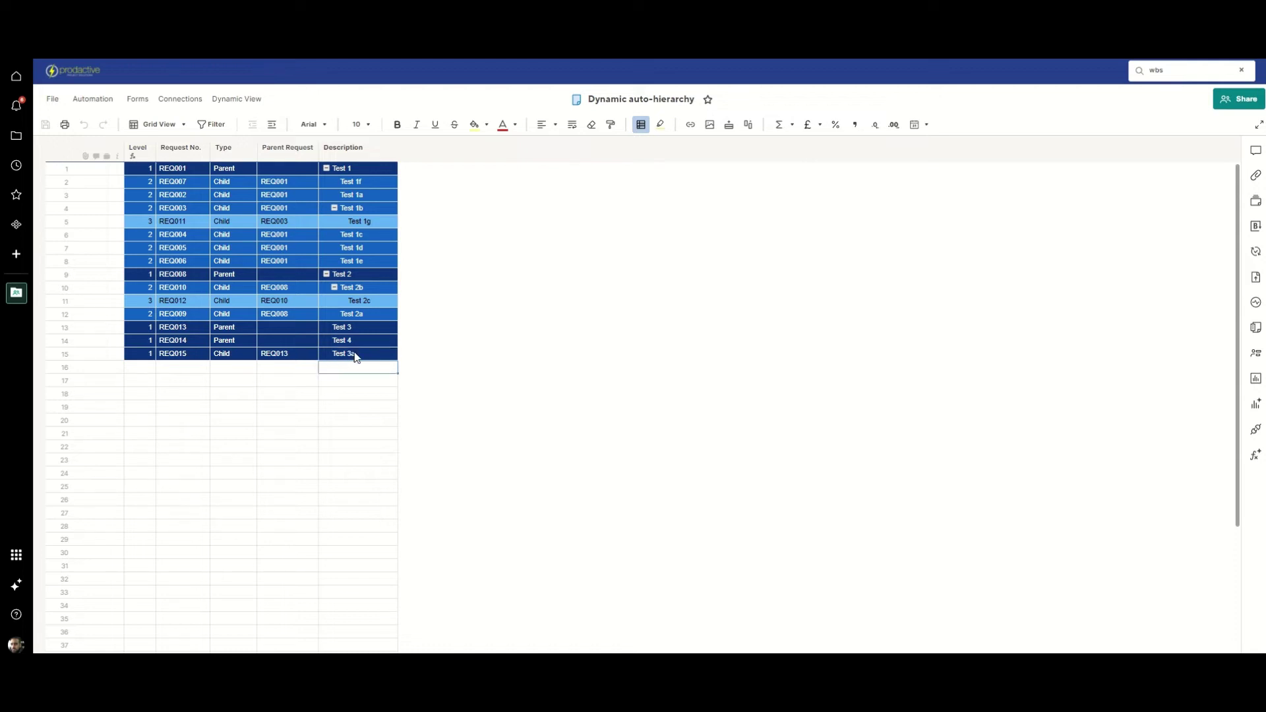
{"action": "left_click", "coordinate": [488, 372]}
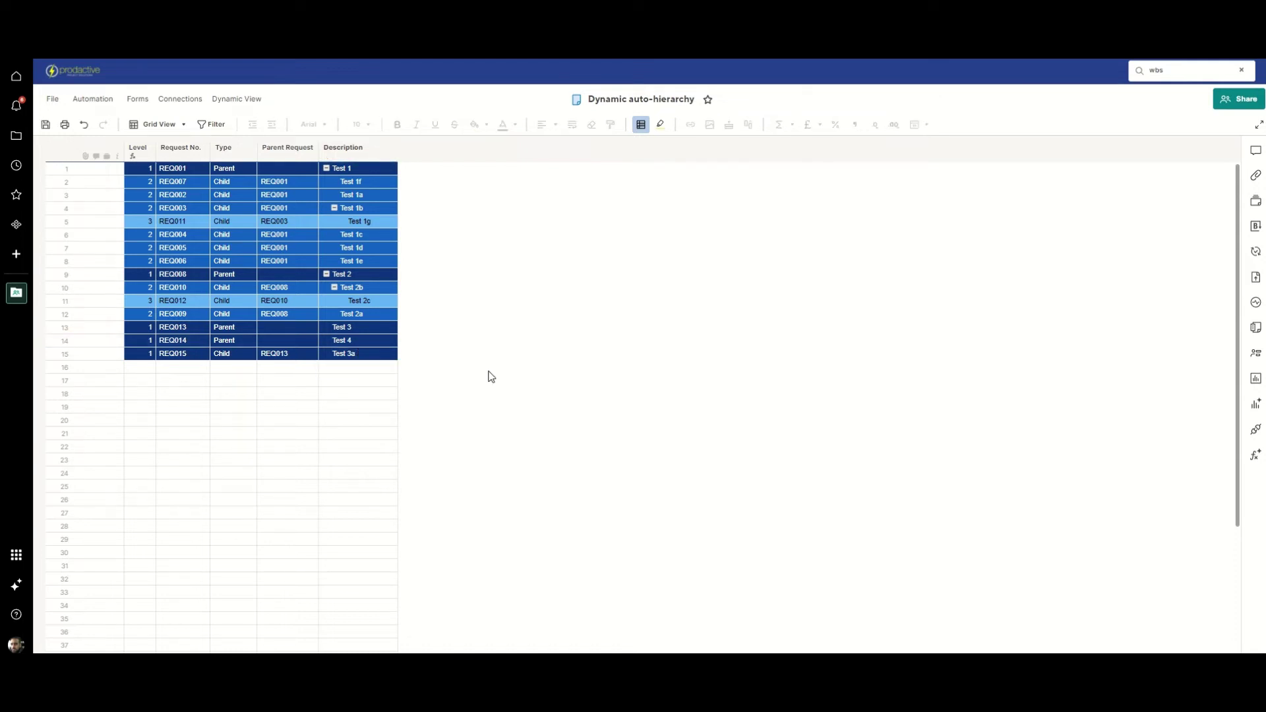
{"action": "left_click", "coordinate": [45, 125]}
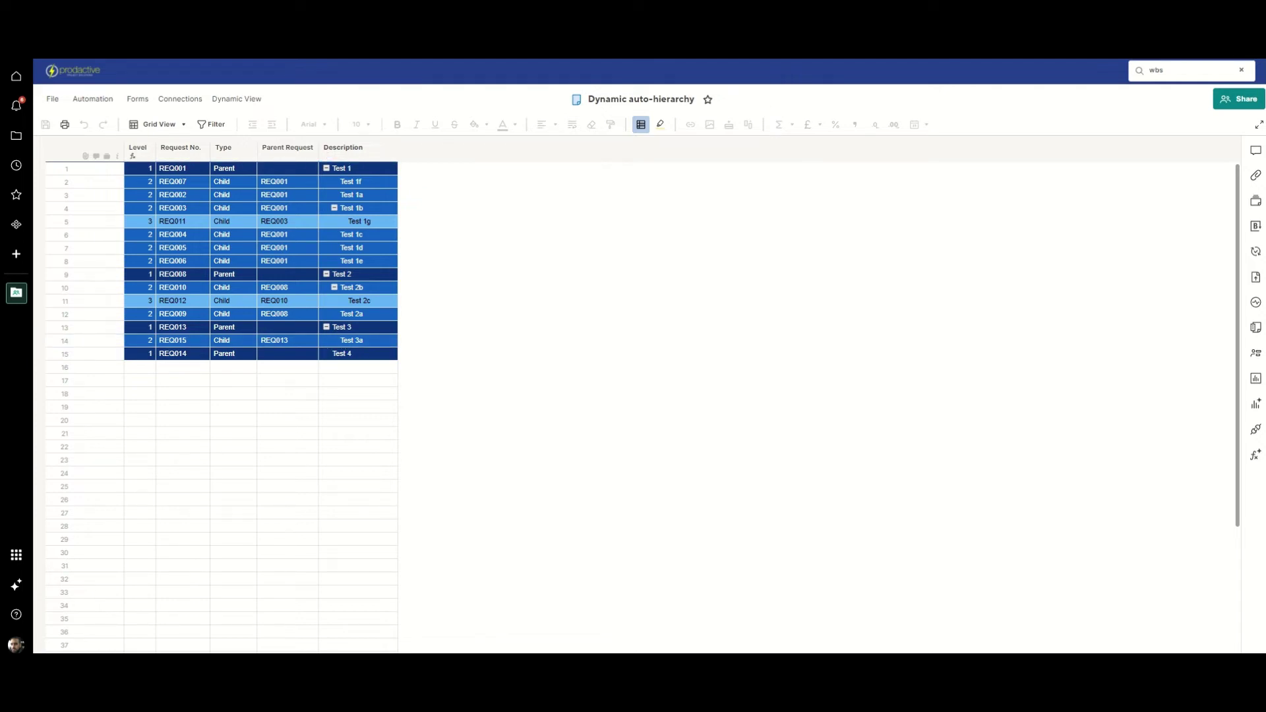
Step: Submit a new Parent-type request (Test 5) on the form
{"action": "left_click", "coordinate": [778, 58]}
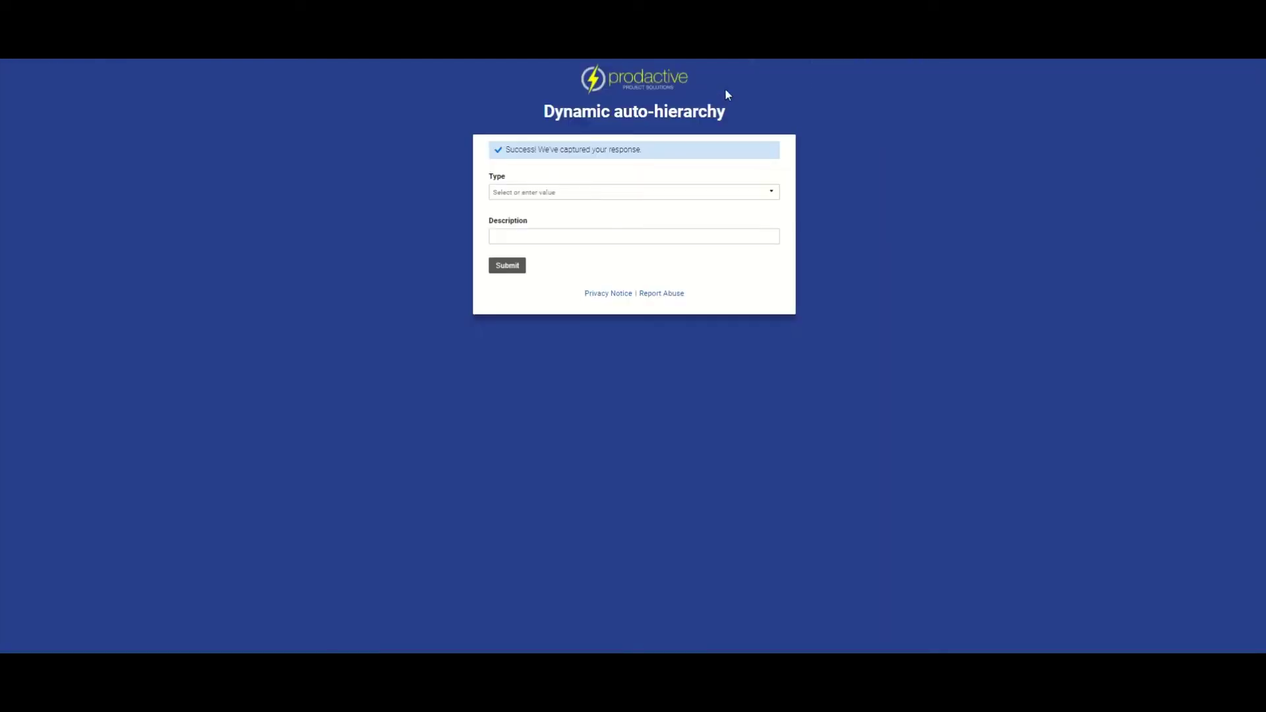
{"action": "left_click", "coordinate": [553, 195]}
{"action": "left_click", "coordinate": [549, 217]}
{"action": "left_click", "coordinate": [533, 236]}
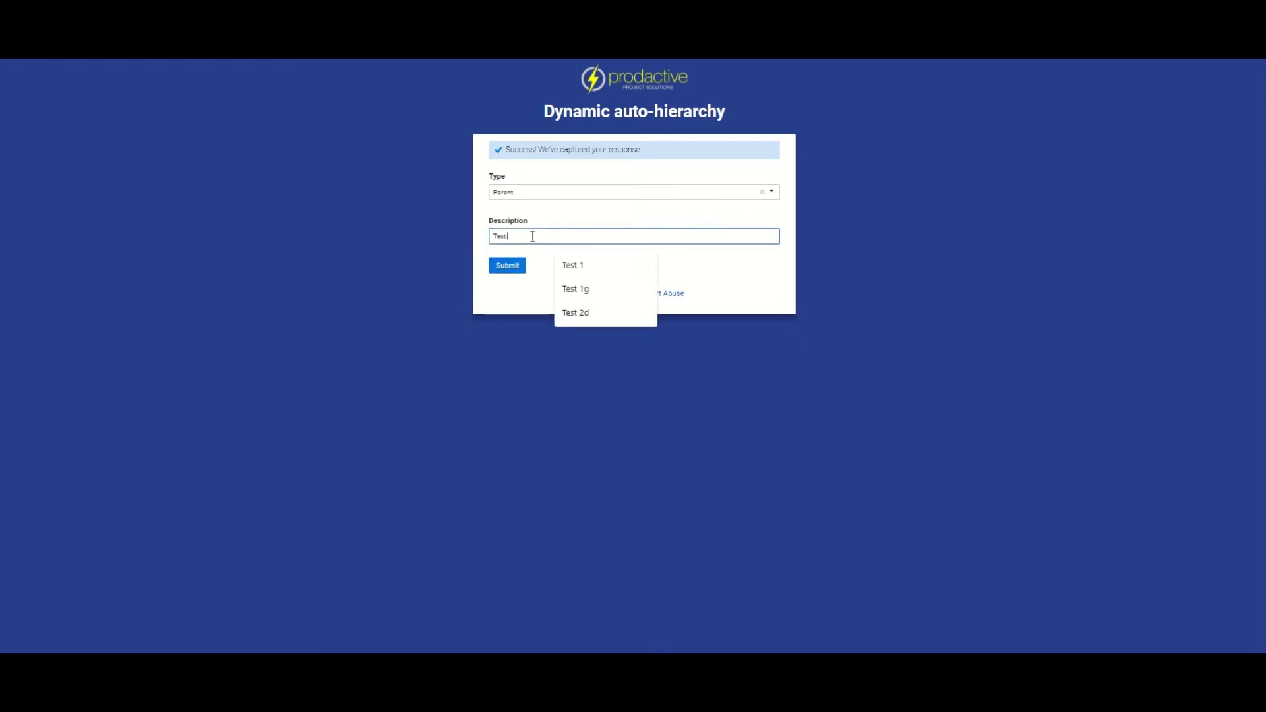
{"action": "left_click", "coordinate": [508, 265]}
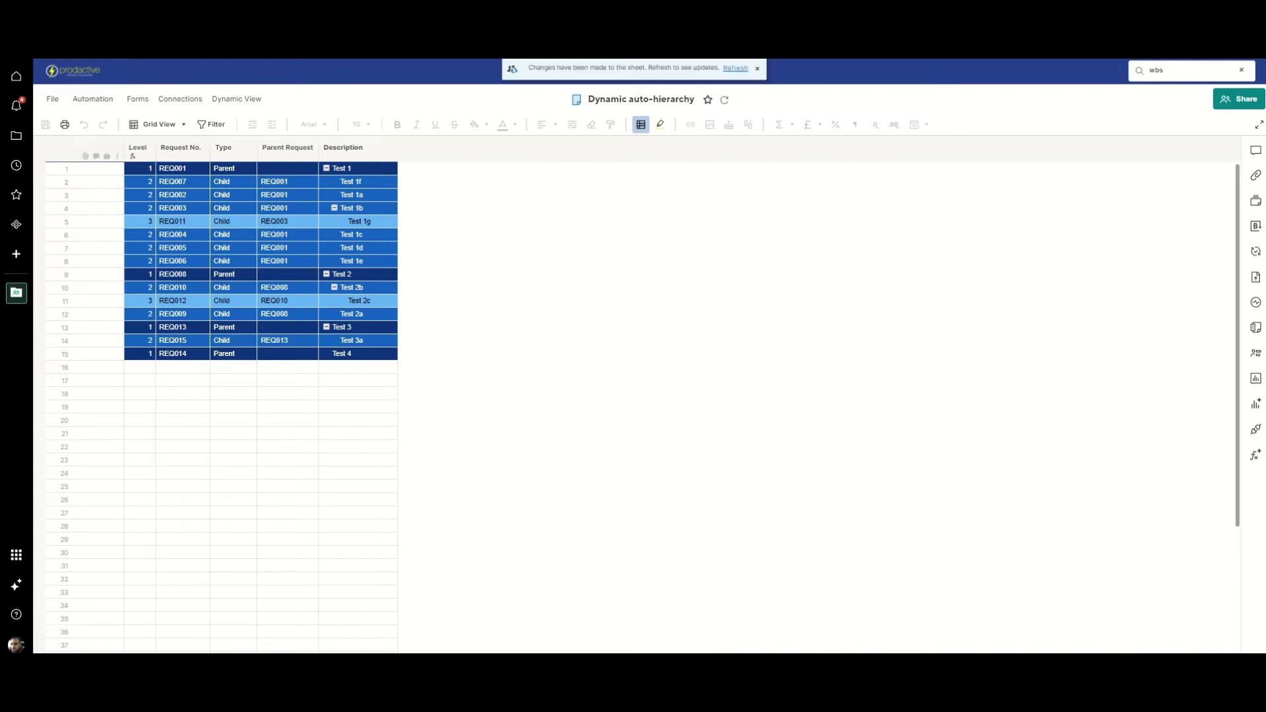
Step: Submit a Child request with parent REQ016 and description 'Test 5a'
{"action": "left_click", "coordinate": [750, 66]}
{"action": "left_click", "coordinate": [544, 196]}
{"action": "left_click", "coordinate": [527, 234]}
{"action": "left_click", "coordinate": [519, 231]}
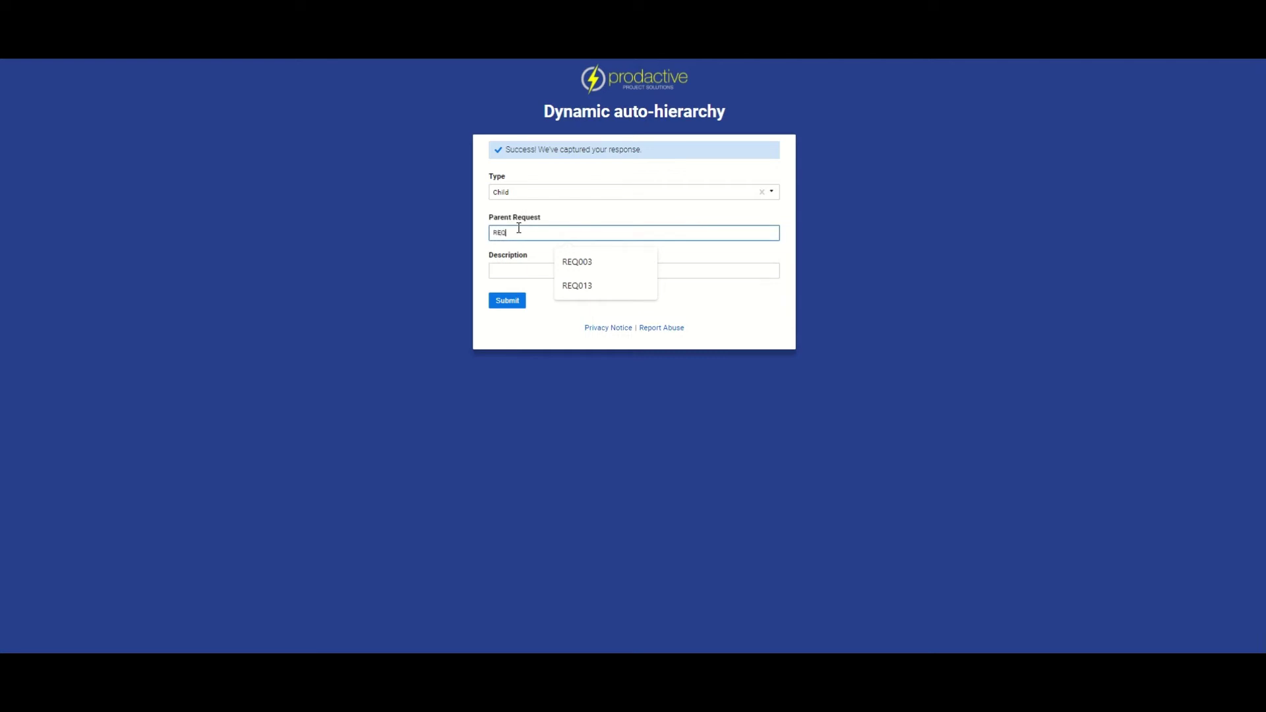
{"action": "type", "text": "REQ016"}
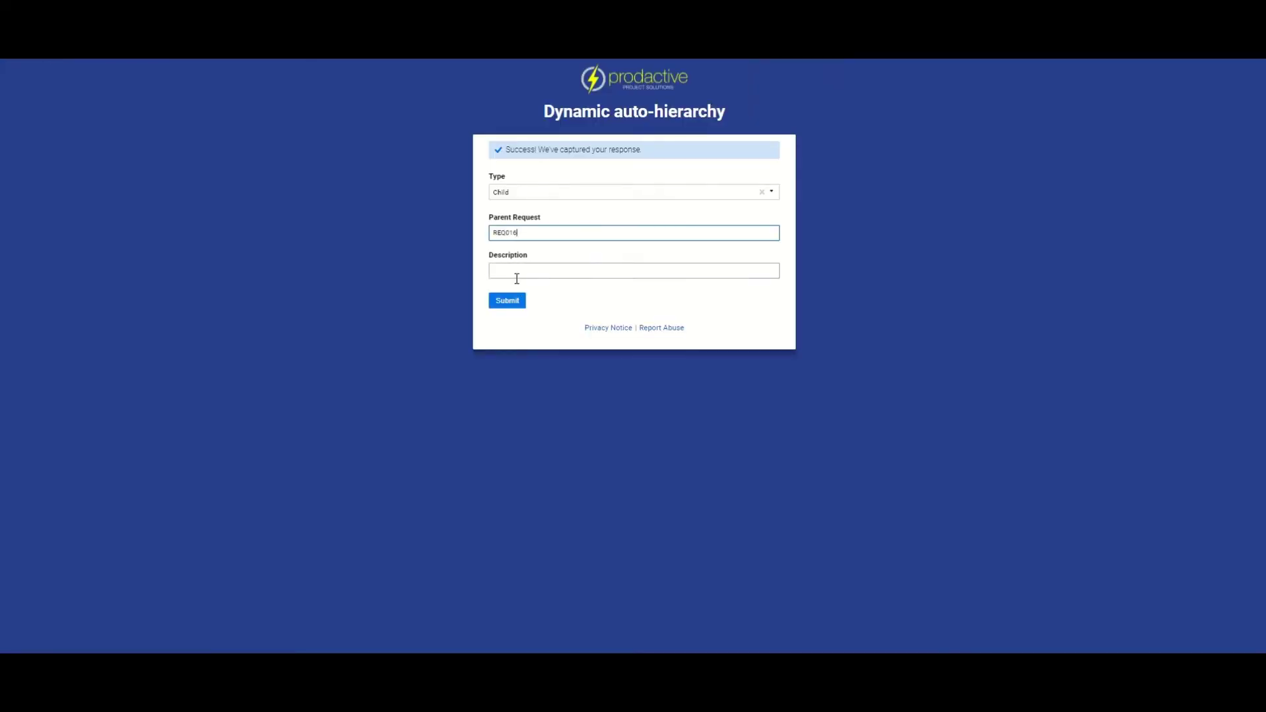
{"action": "left_click", "coordinate": [517, 278]}
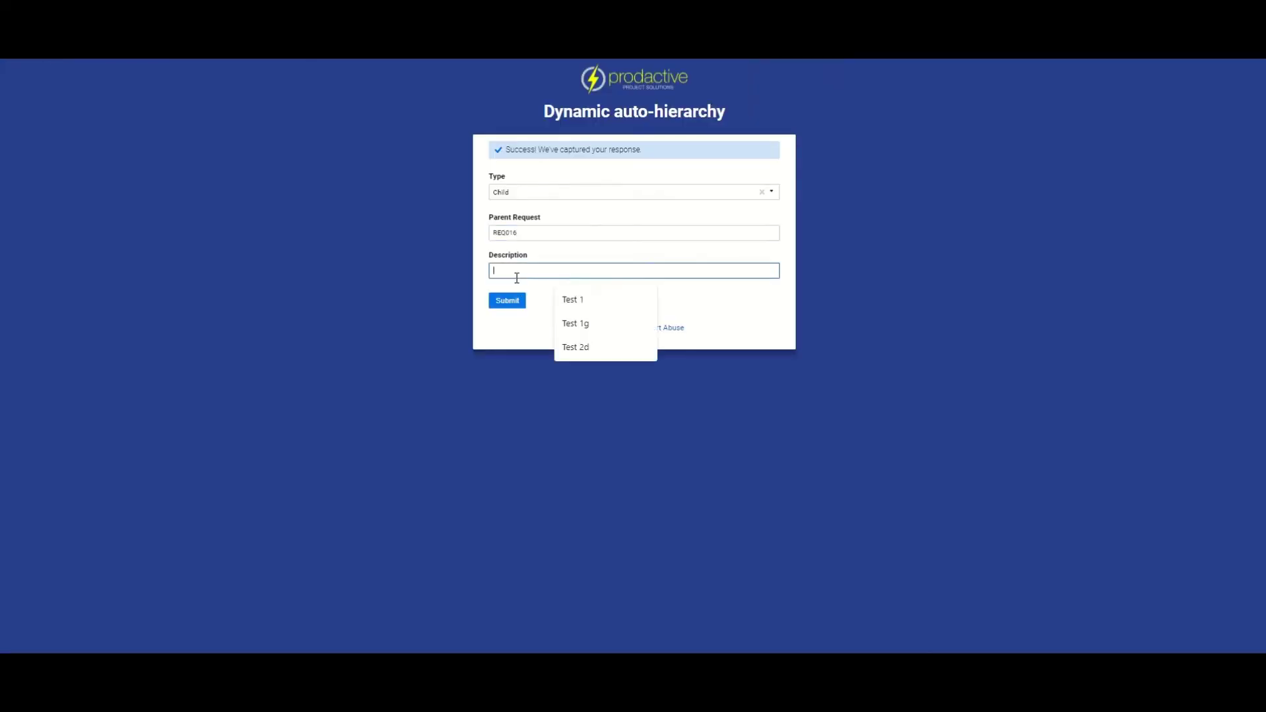
{"action": "type", "text": "Test 5a"}
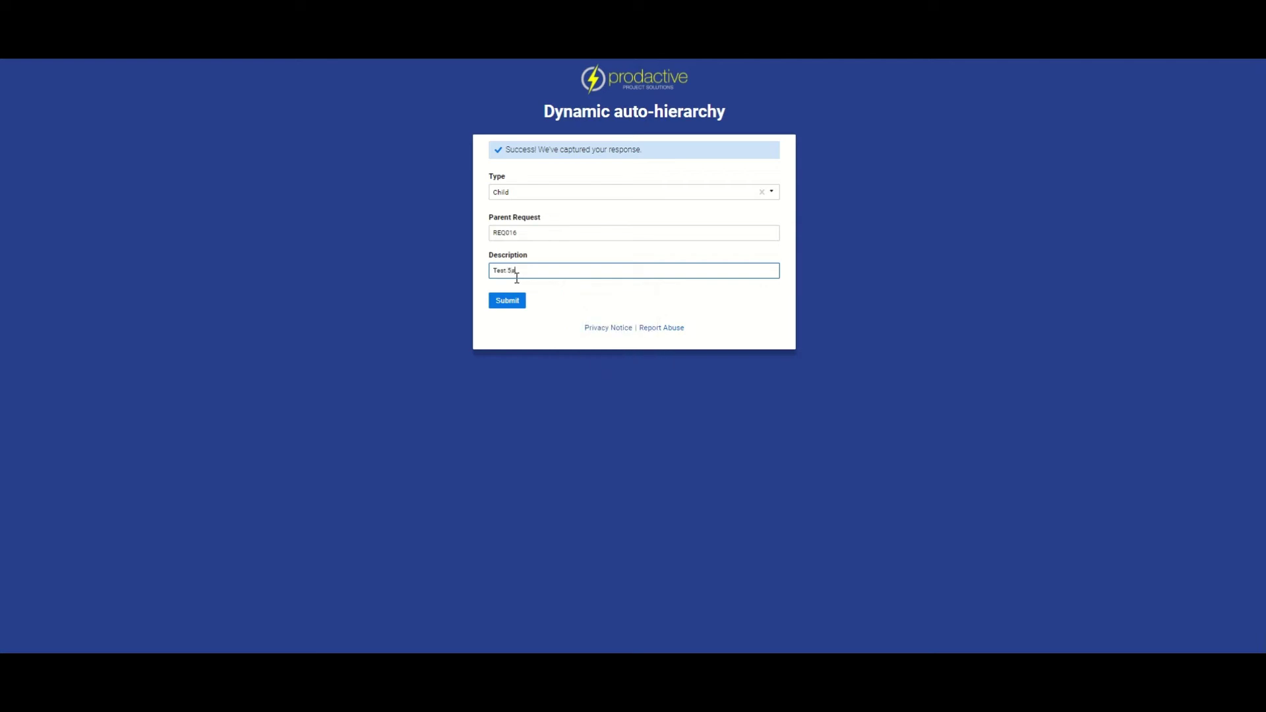
{"action": "left_click", "coordinate": [507, 301]}
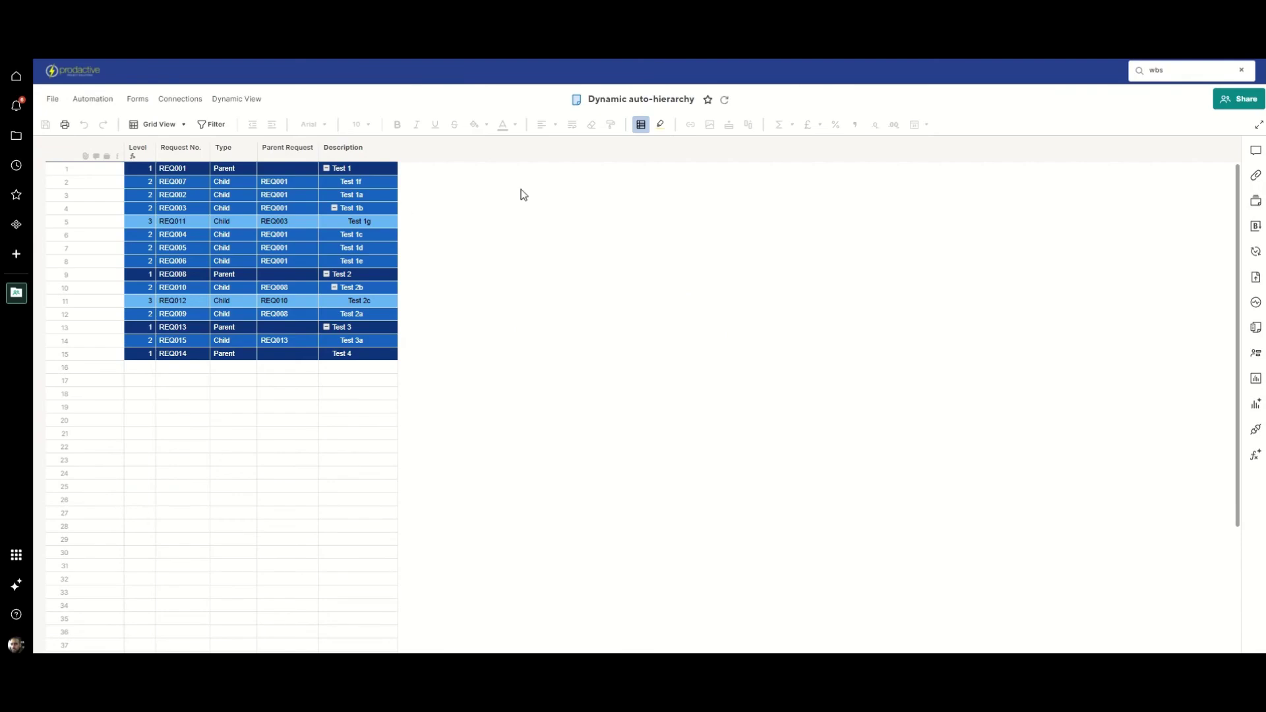
Step: Refresh the sheet twice so Test 5a nests under Test 5, then copy REQ011
{"action": "left_click", "coordinate": [725, 100]}
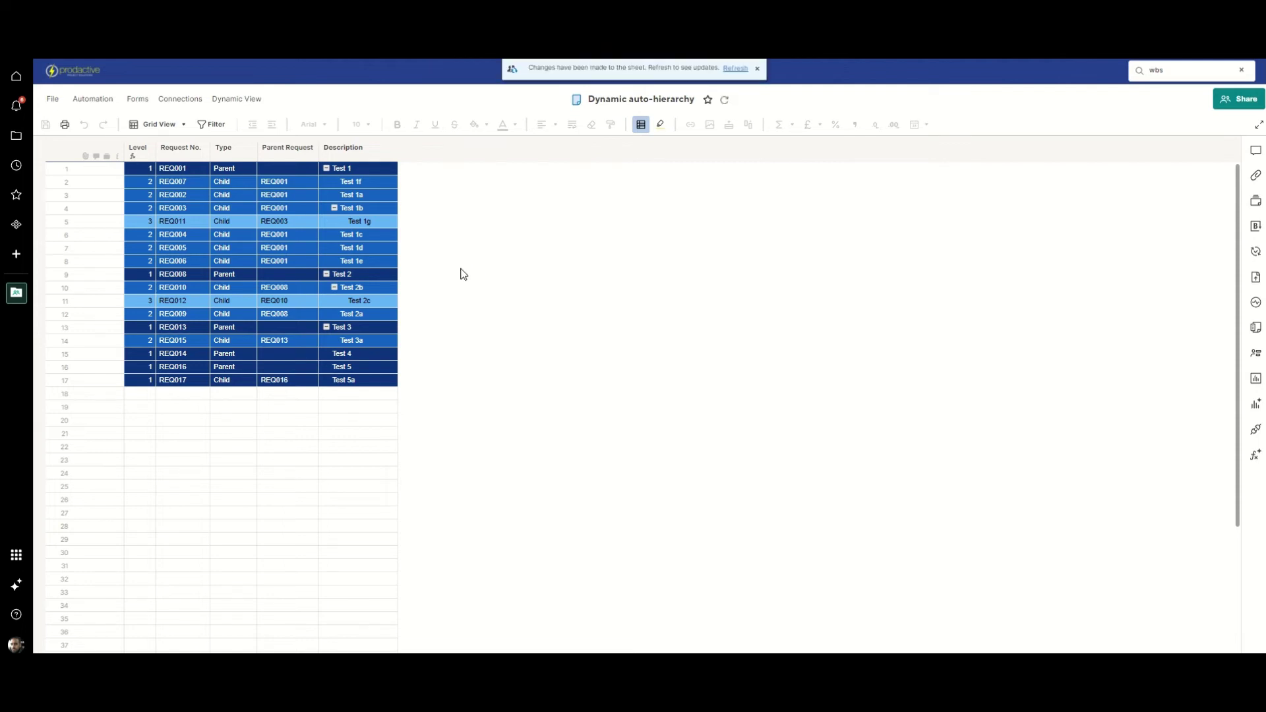
{"action": "left_click", "coordinate": [724, 100]}
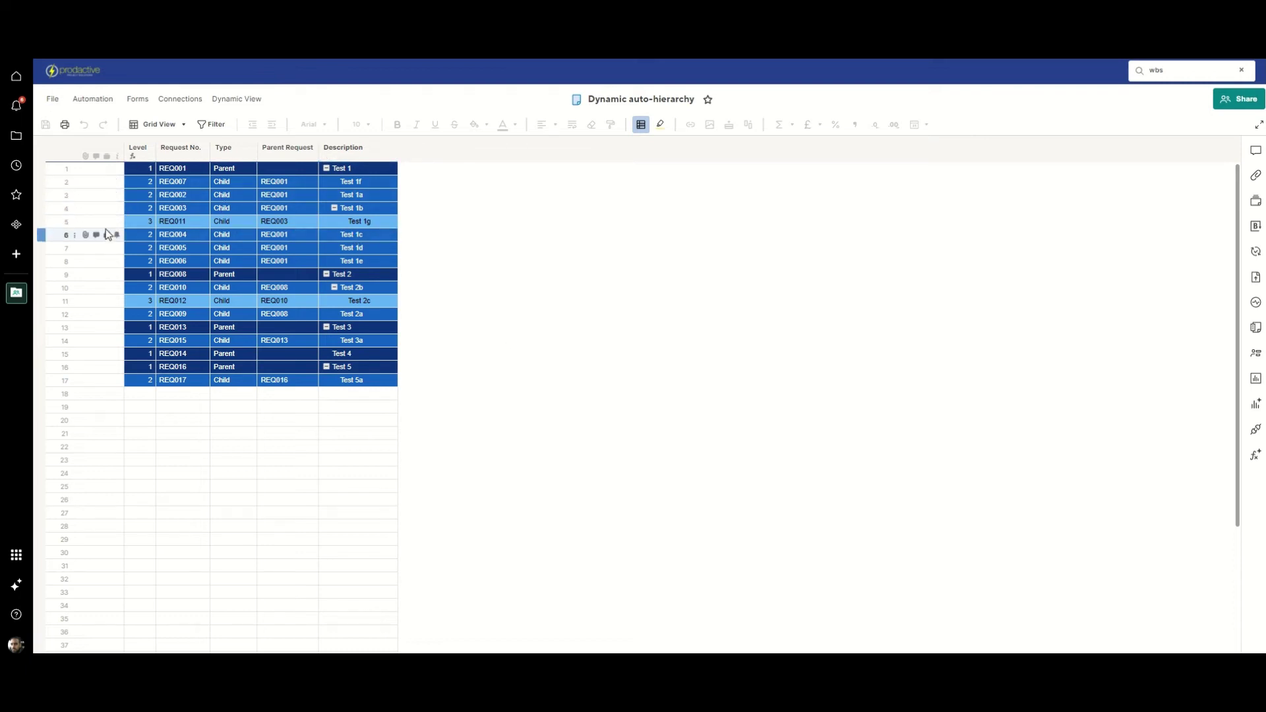
{"action": "left_click", "coordinate": [176, 223]}
{"action": "key", "text": "ctrl+c"}
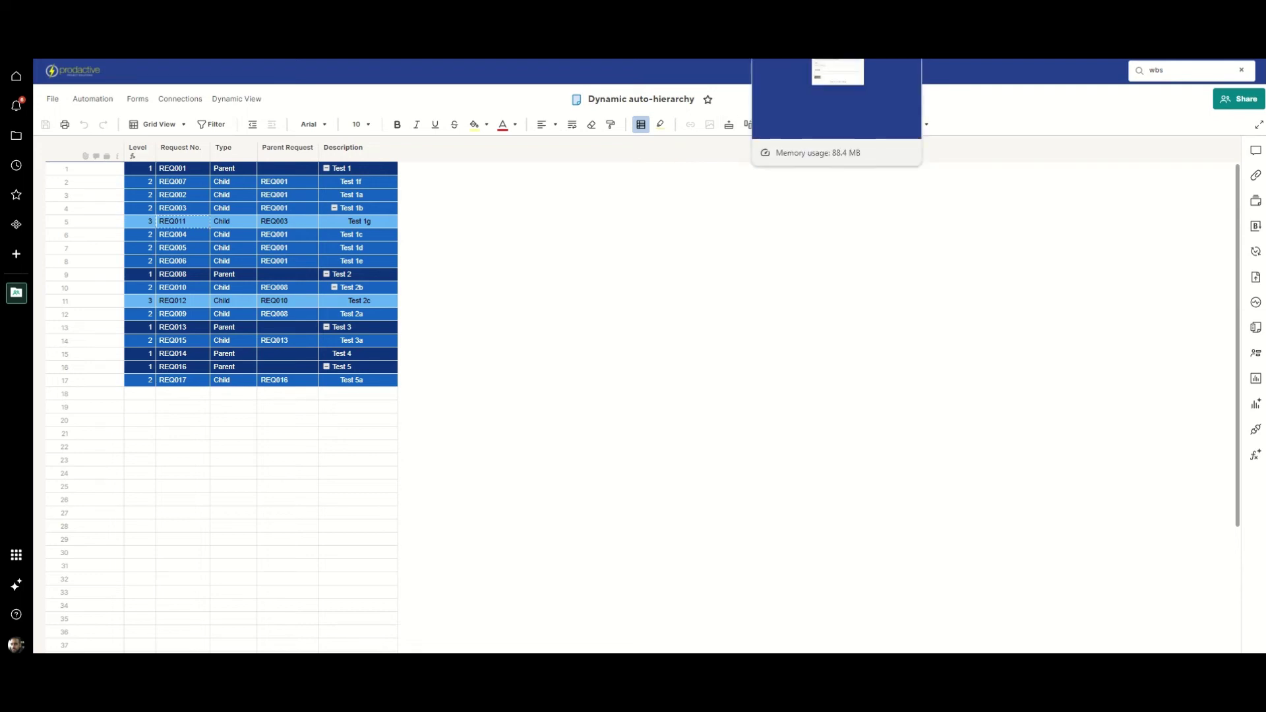
Step: Submit a form request with Type Child, parent REQ011 and description 'Test 1h', then return to the sheet
{"action": "left_click", "coordinate": [836, 52]}
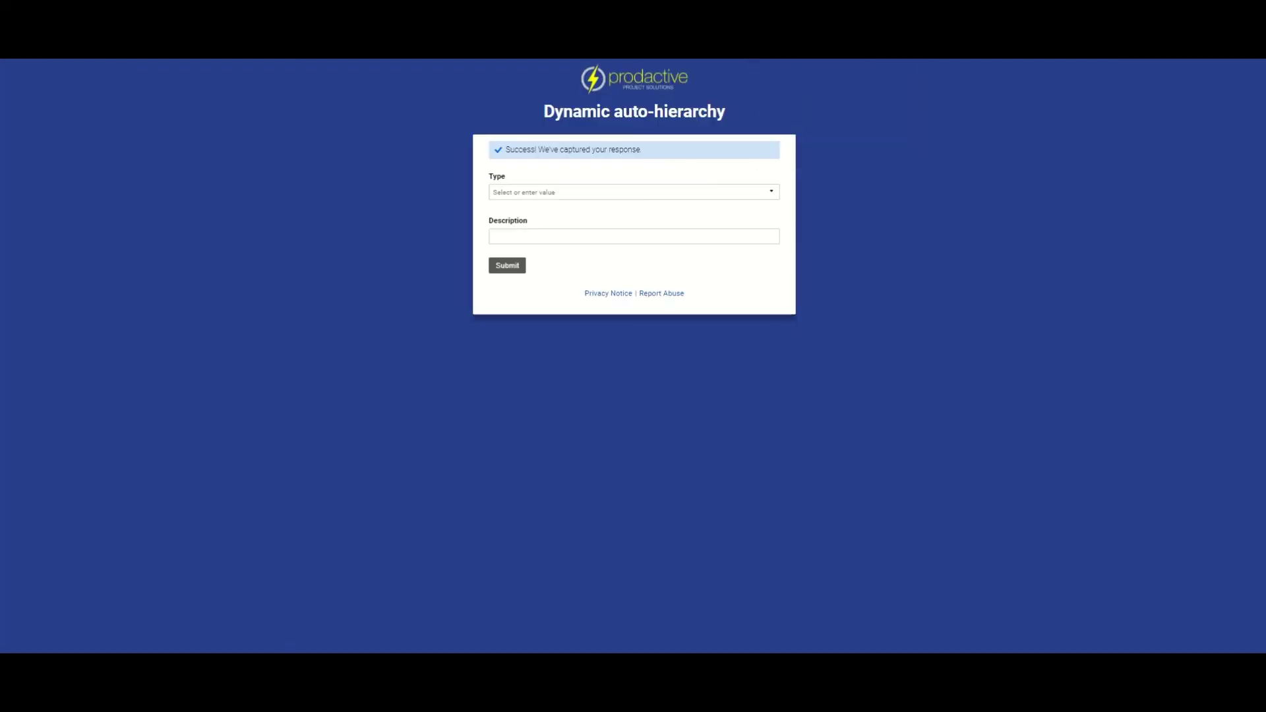
{"action": "left_click", "coordinate": [550, 192]}
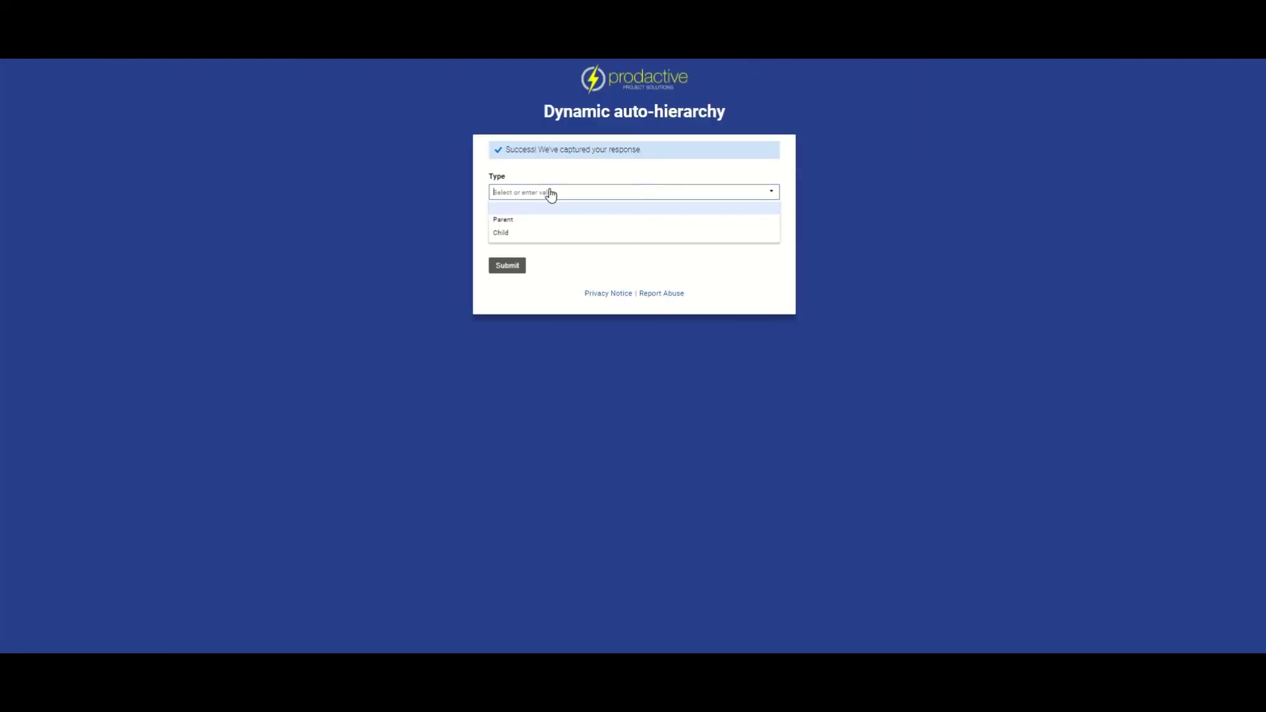
{"action": "left_click", "coordinate": [536, 235]}
{"action": "left_click", "coordinate": [518, 232]}
{"action": "type", "text": "REQ011"}
{"action": "left_click", "coordinate": [510, 271]}
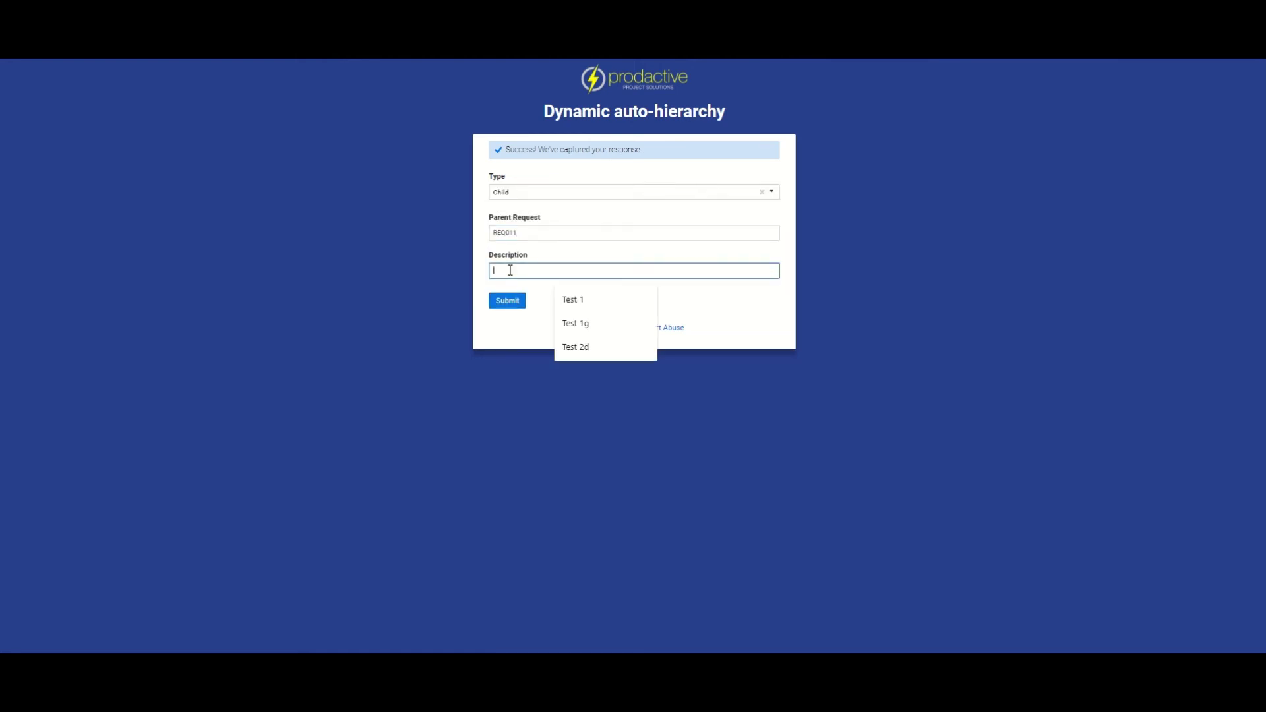
{"action": "type", "text": "Test 1h"}
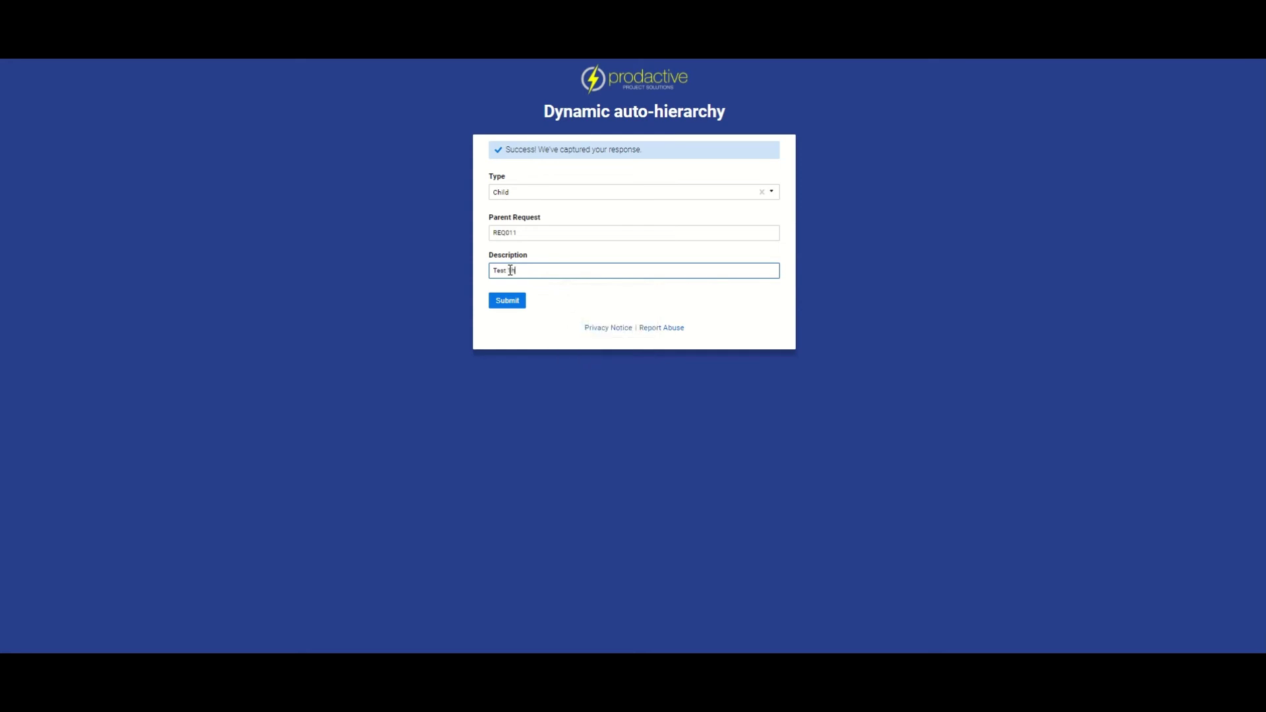
{"action": "left_click", "coordinate": [512, 301]}
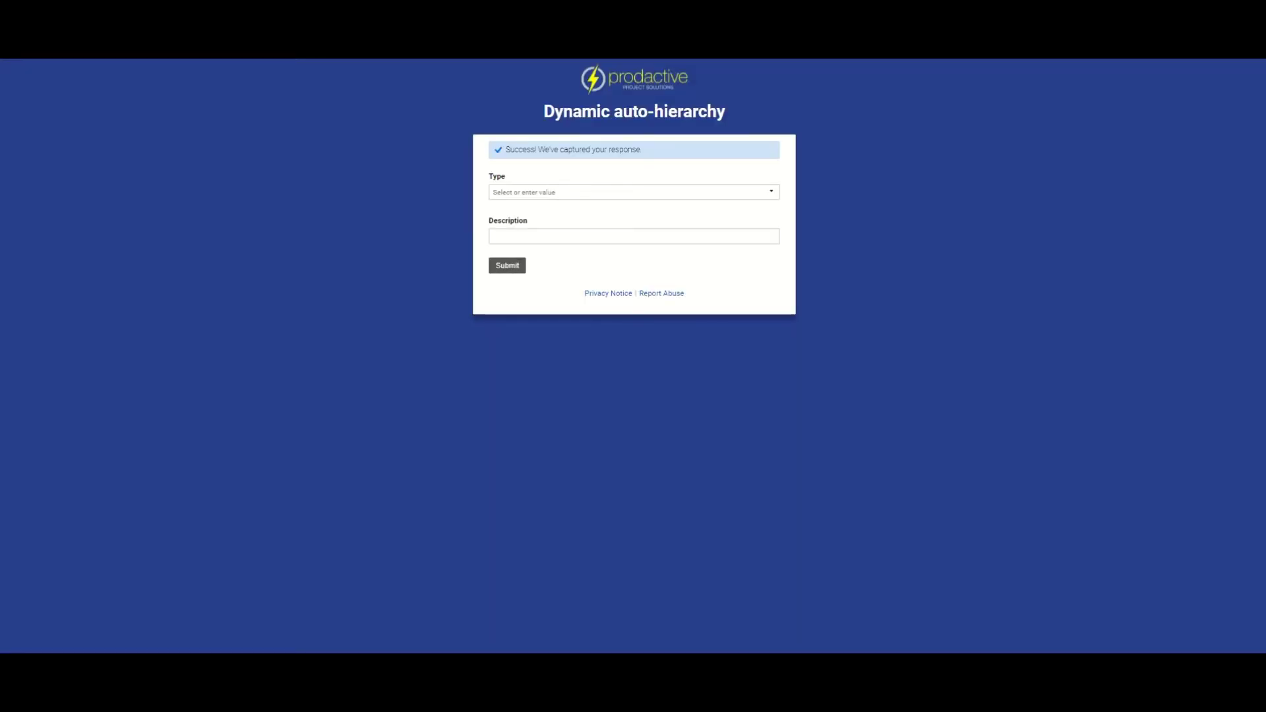
{"action": "left_click", "coordinate": [726, 46]}
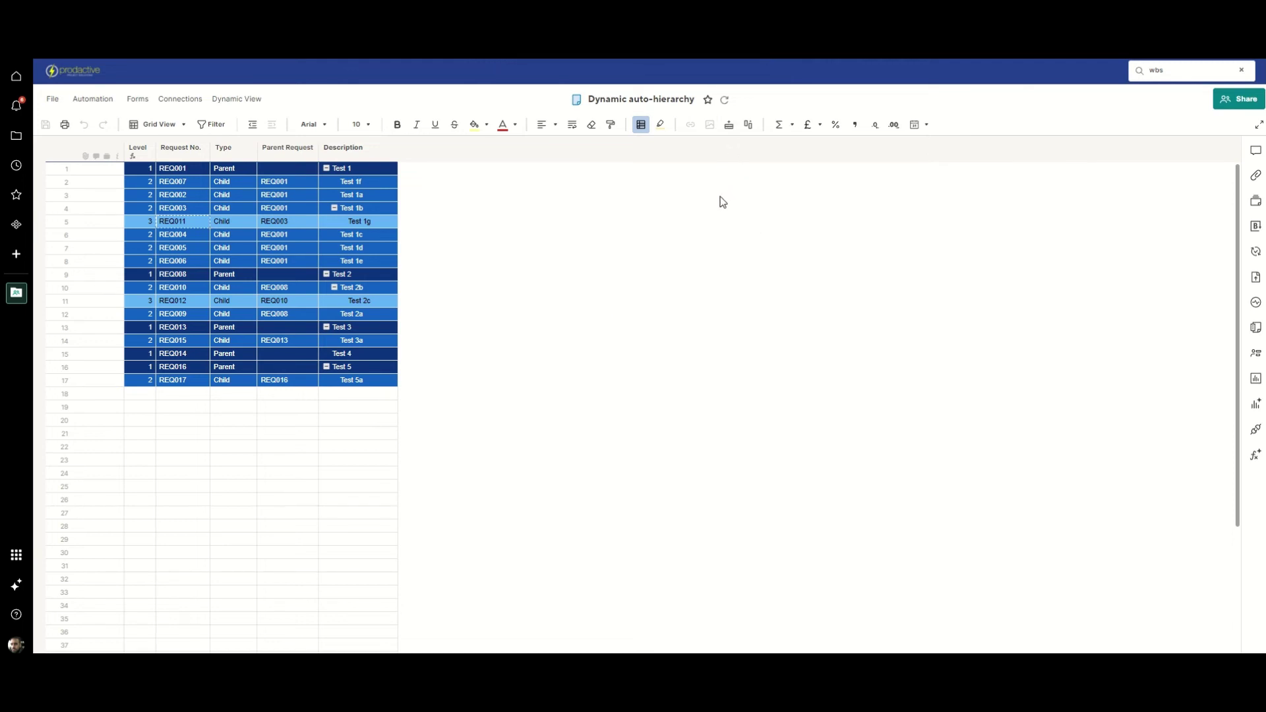
Step: Reload to show REQ018 'Test 1h', then collapse Test 1g, Test 1b and Test 1 to check nesting
{"action": "left_click", "coordinate": [724, 103]}
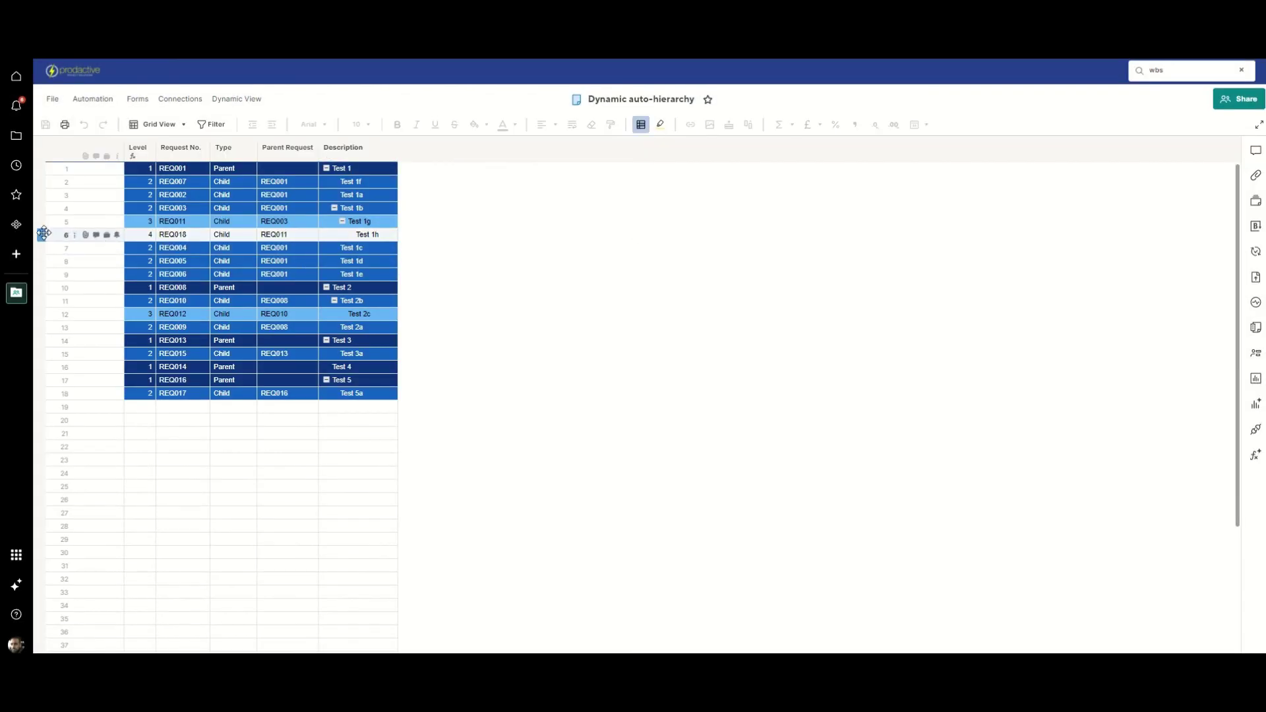
{"action": "left_click", "coordinate": [42, 235]}
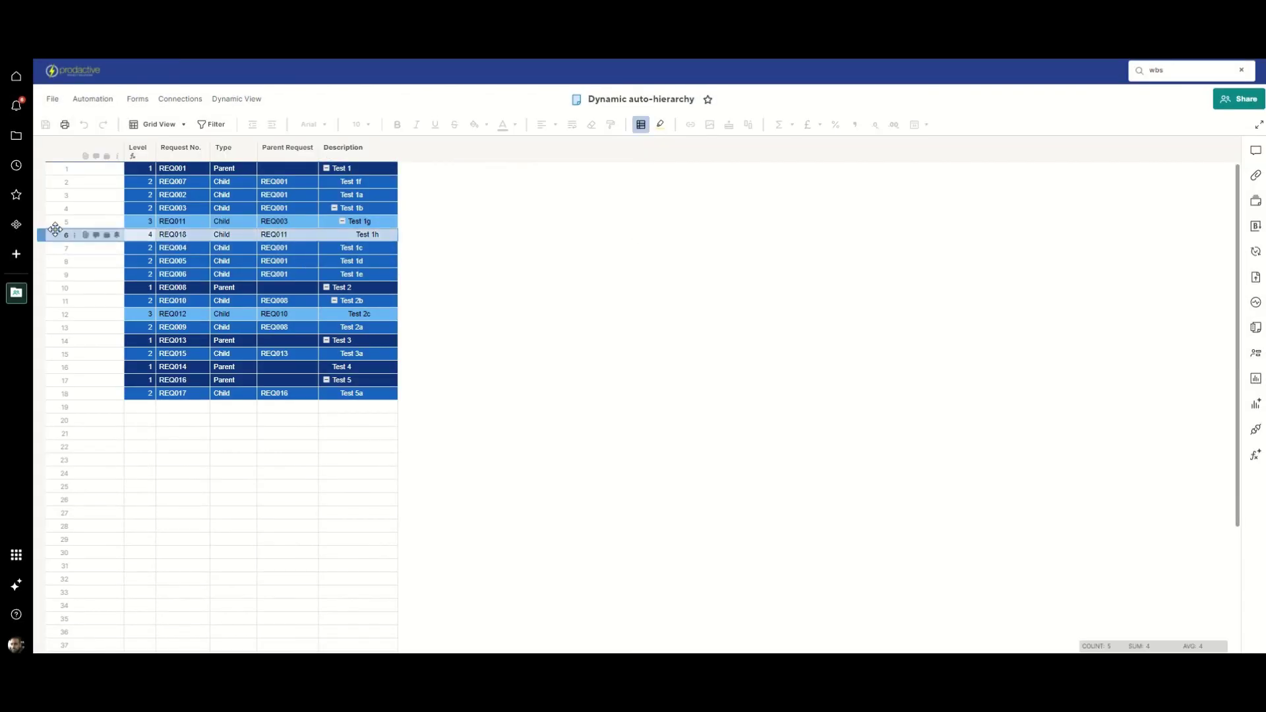
{"action": "left_click", "coordinate": [342, 221]}
{"action": "left_click", "coordinate": [336, 208]}
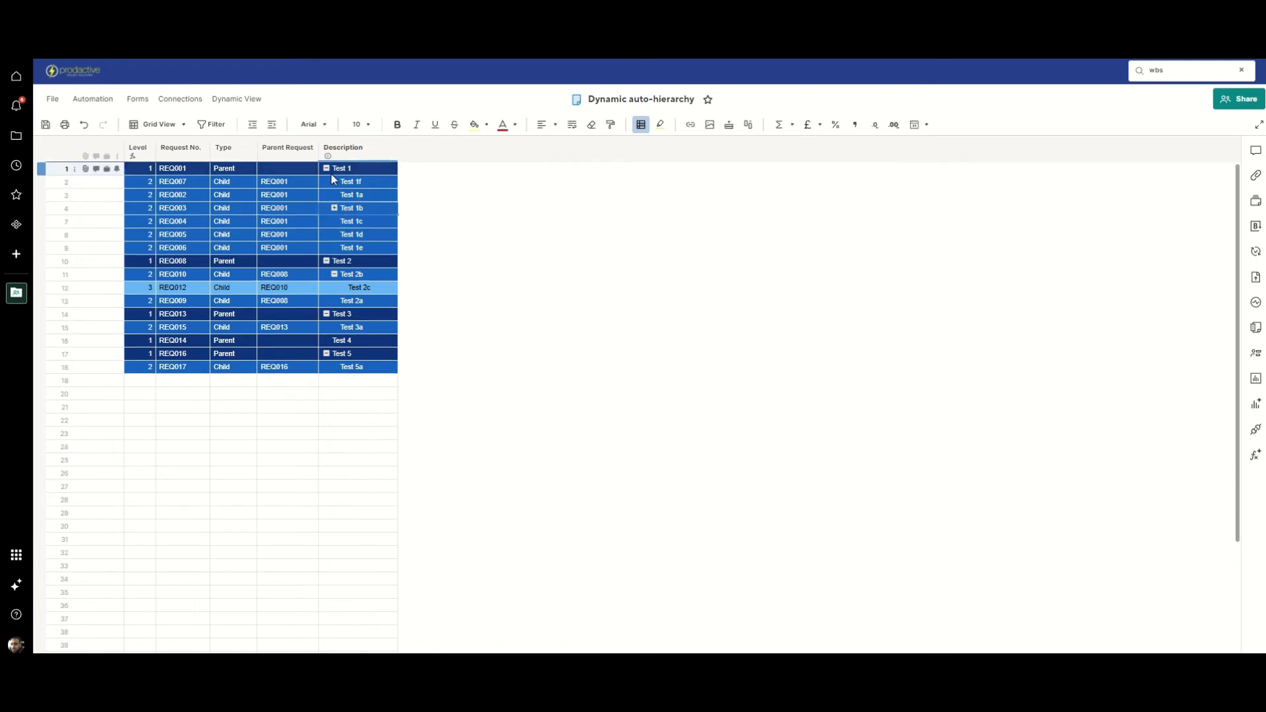
{"action": "left_click", "coordinate": [326, 169]}
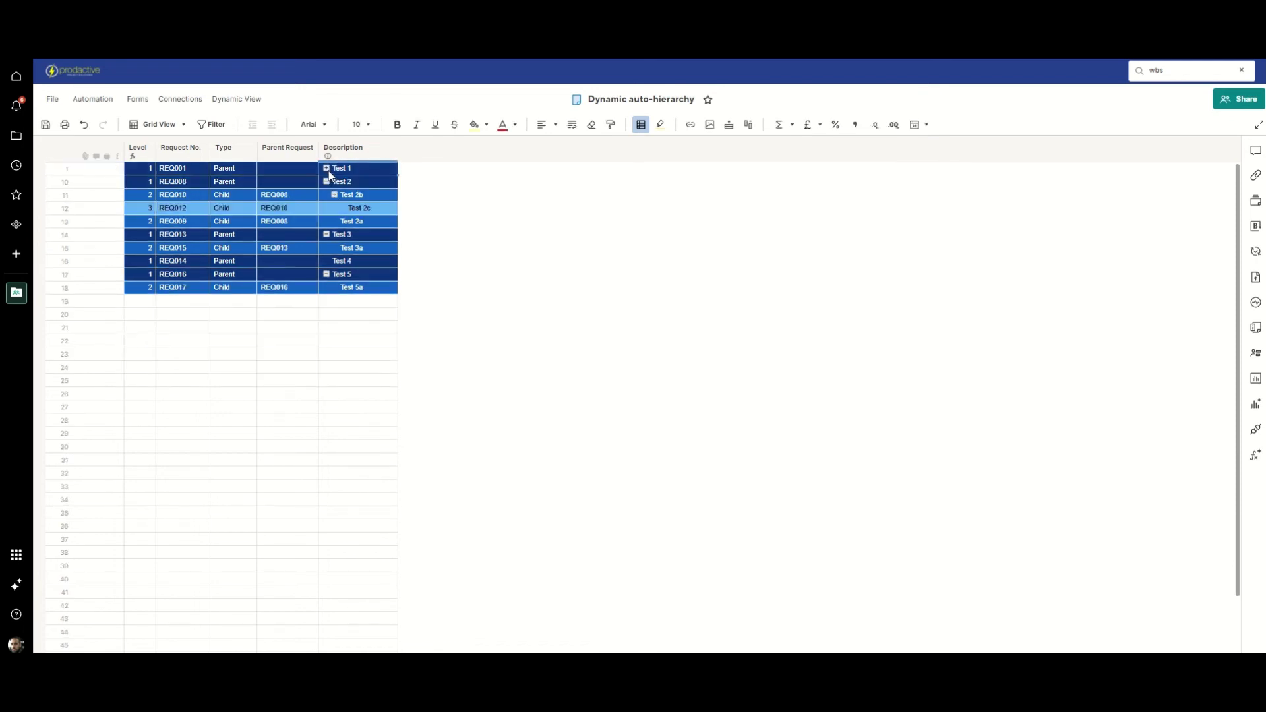
Step: Expand all rows from the Description column menu and review the Request No. column
{"action": "right_click", "coordinate": [350, 147]}
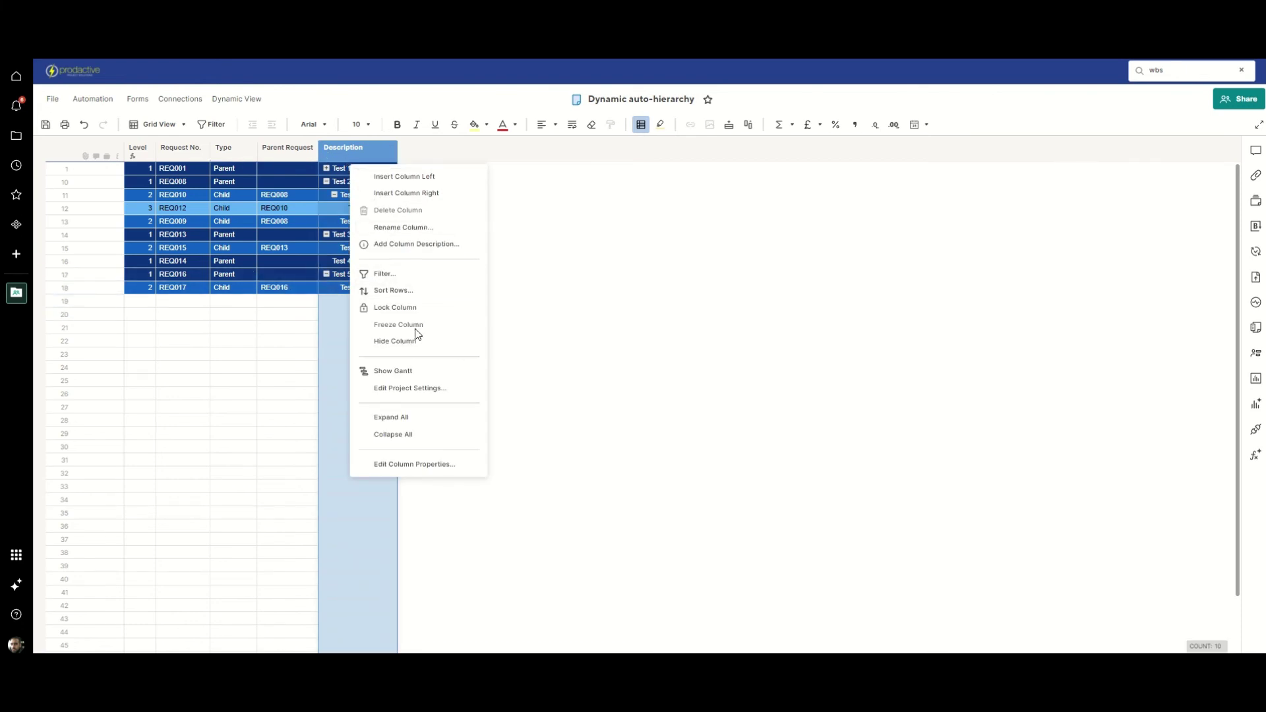
{"action": "left_click", "coordinate": [399, 416]}
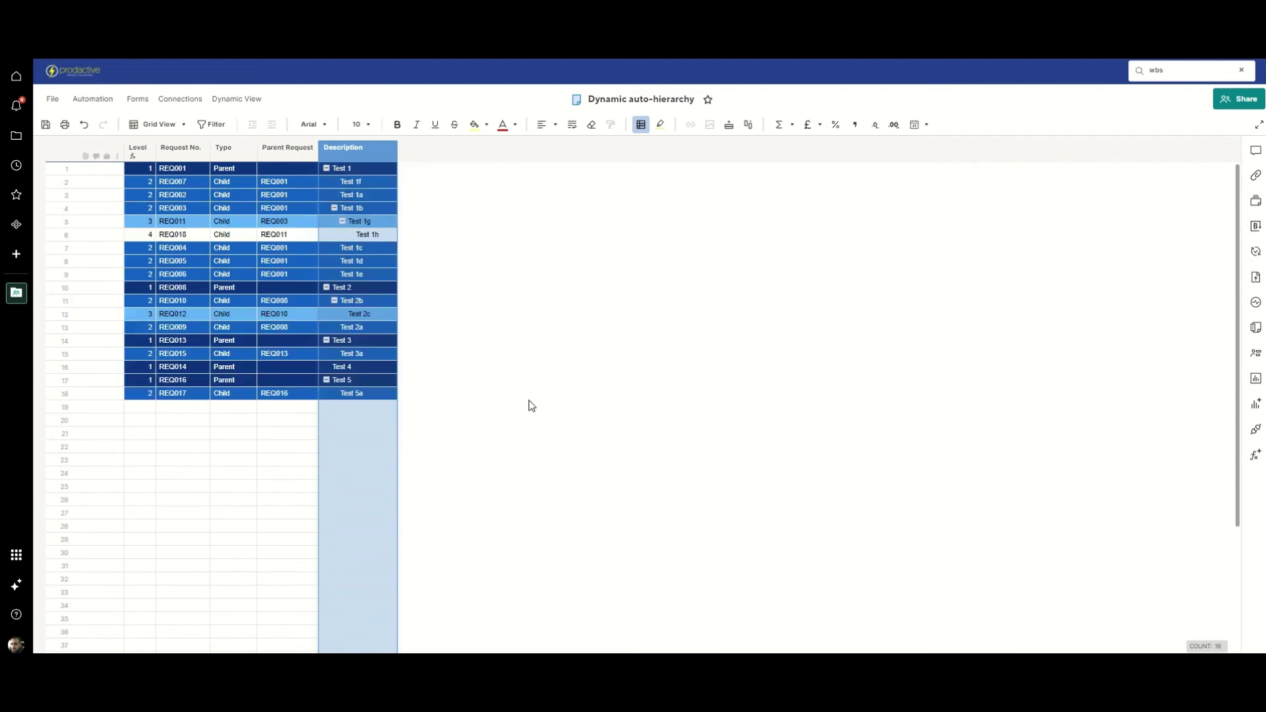
{"action": "left_click", "coordinate": [672, 385]}
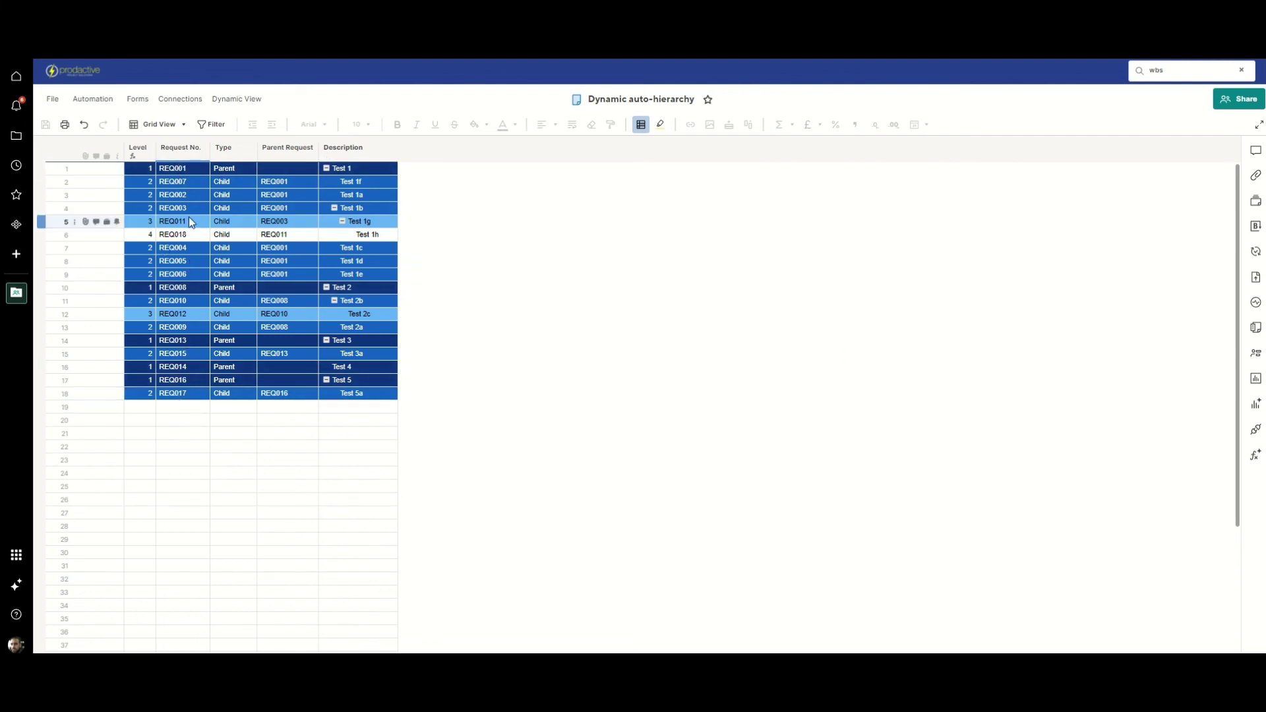
{"action": "left_click", "coordinate": [176, 148]}
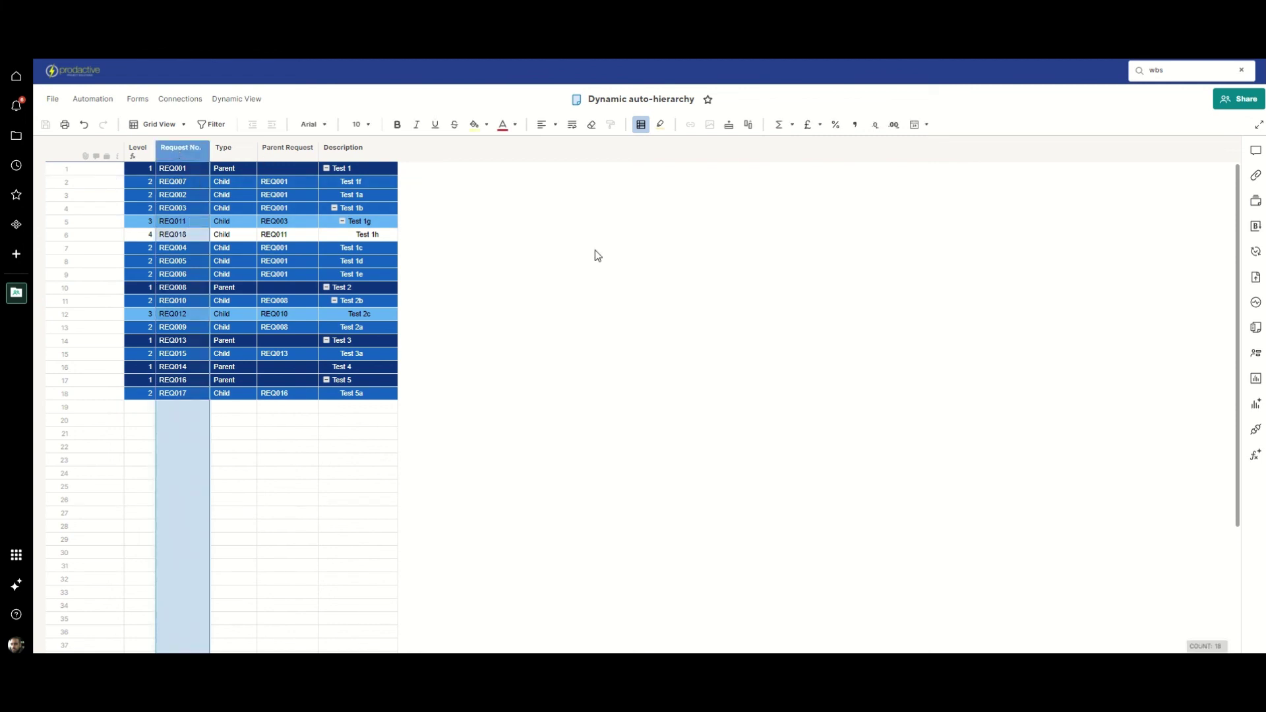
{"action": "left_click", "coordinate": [735, 264]}
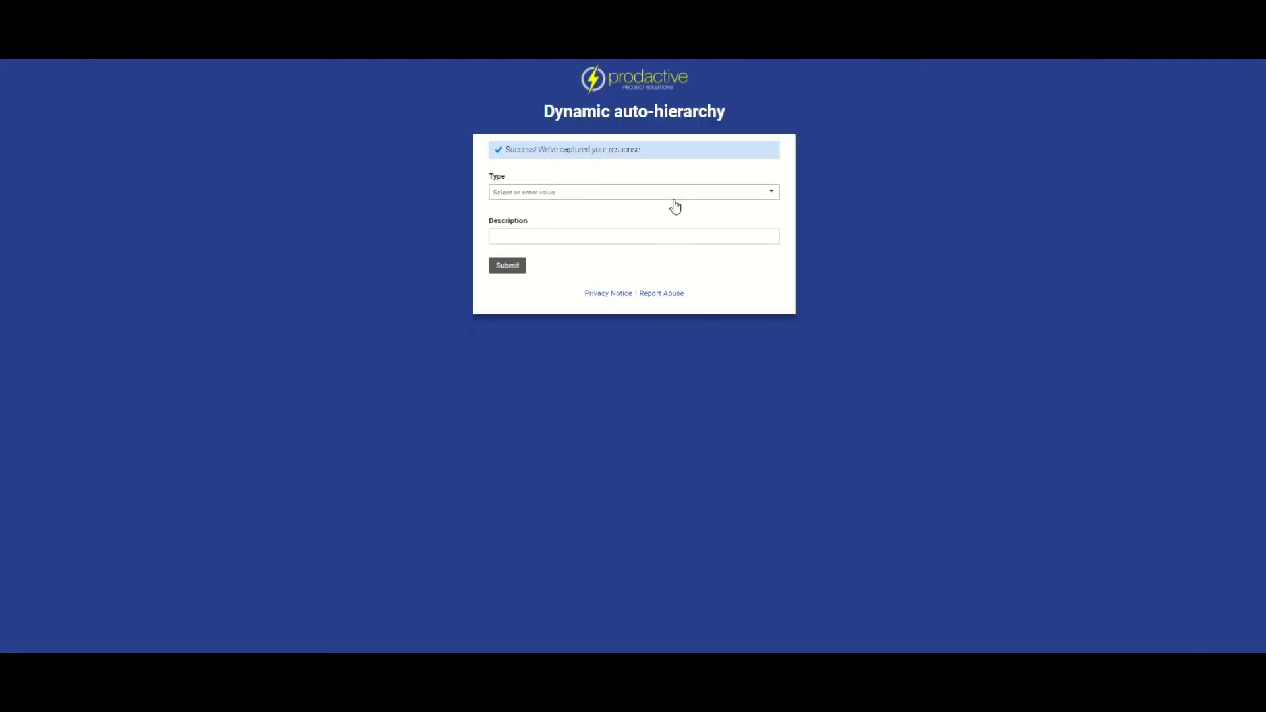
{"action": "left_click", "coordinate": [674, 200]}
{"action": "left_click", "coordinate": [674, 201]}
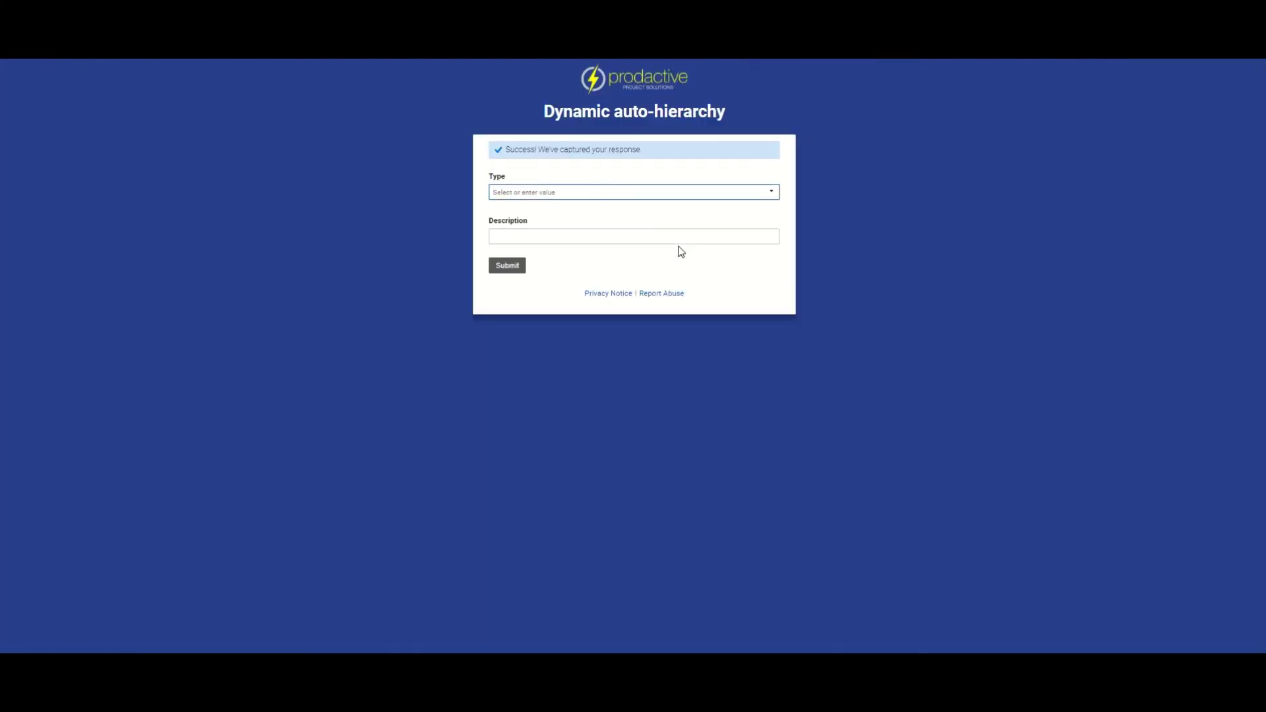